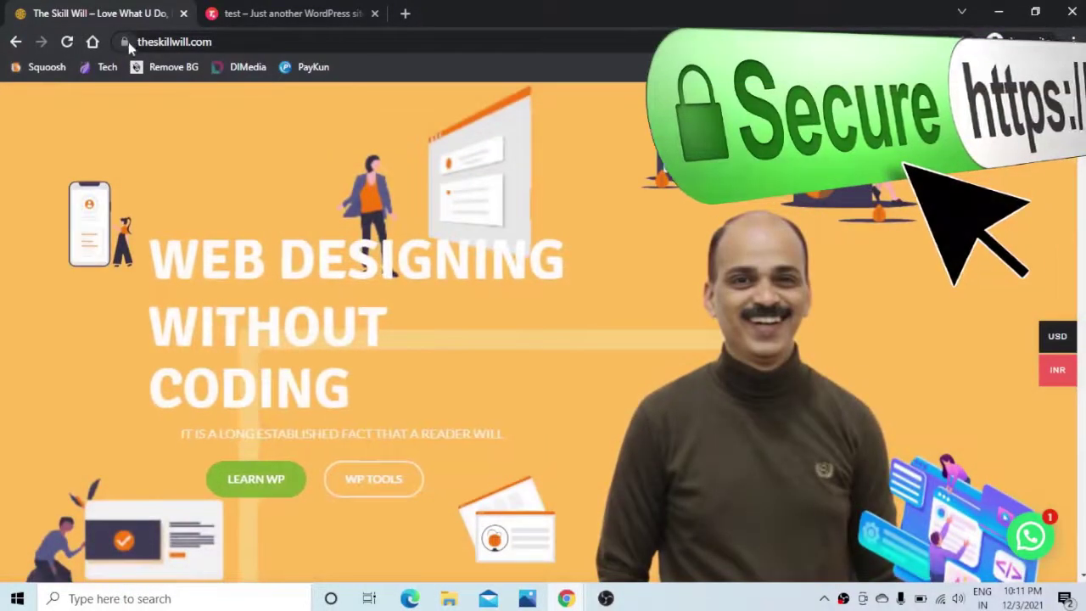
Step: Switch to the test WordPress site at test.digvijaythosar.tech, which is marked Not secure
{"action": "left_click", "coordinate": [297, 15]}
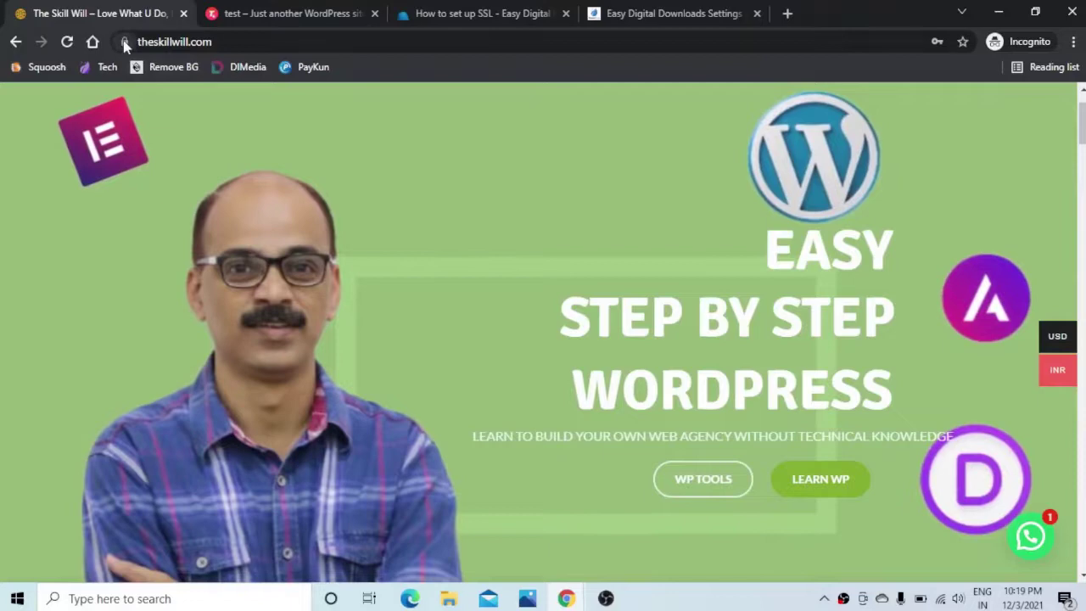
Step: Revisit the non-secure test site, then return to the theskillwill.com tab
{"action": "left_click", "coordinate": [240, 13]}
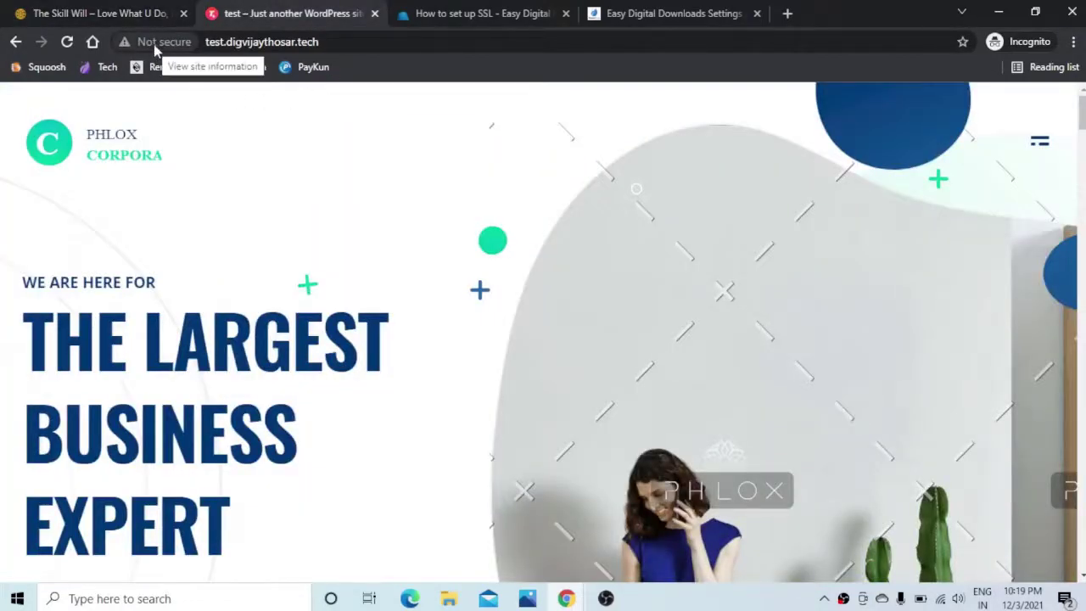
{"action": "left_click", "coordinate": [114, 11]}
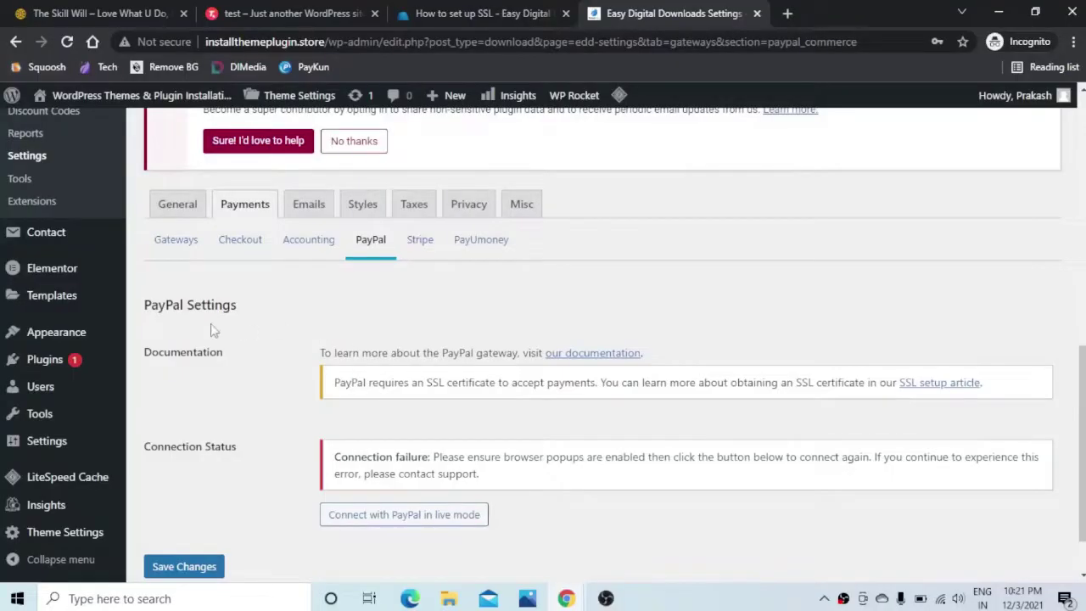
Step: Highlight the yellow notice saying PayPal requires an SSL certificate
{"action": "left_click_drag", "start_coordinate": [336, 383], "coordinate": [897, 382]}
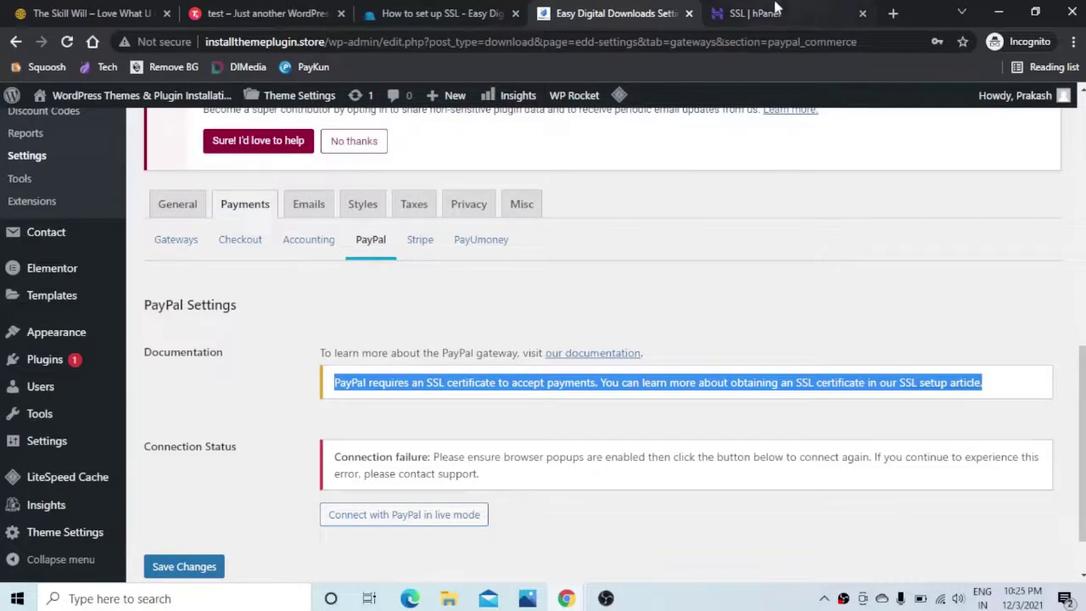
Step: Bring up Hostinger's Purchase SSL window: ₹855.00 activation, ₹1008.90 total
{"action": "left_click", "coordinate": [779, 10]}
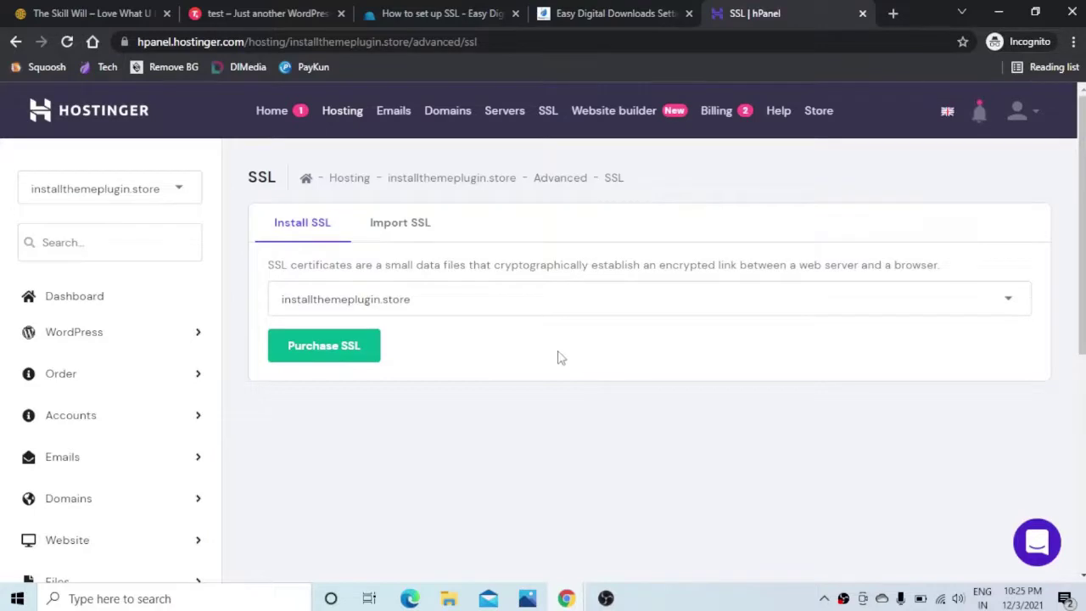
{"action": "left_click", "coordinate": [331, 354]}
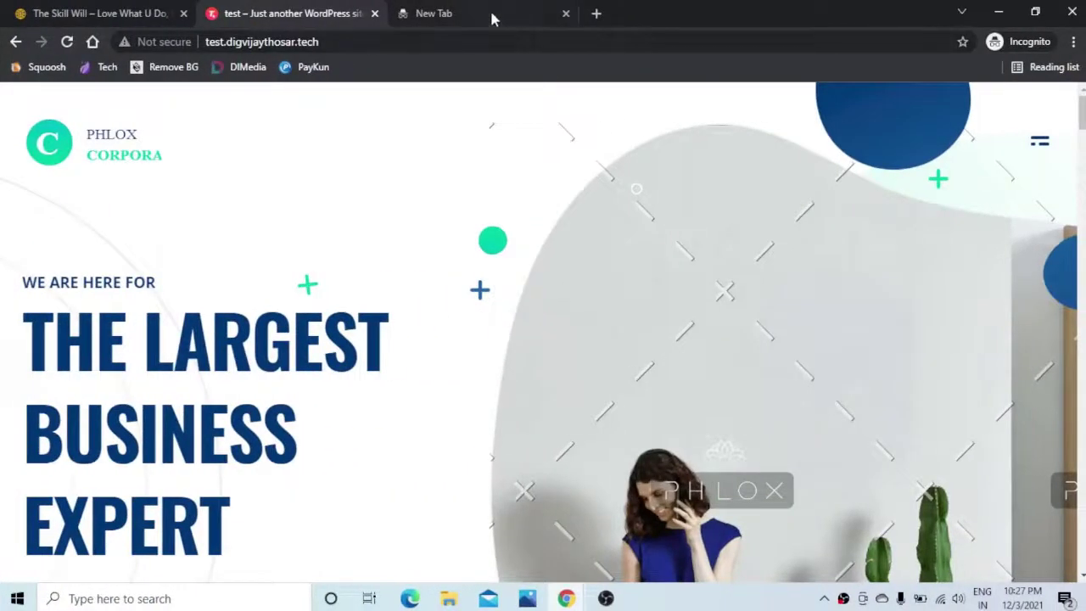
Step: Load cloudflare.com in a new browser tab
{"action": "left_click", "coordinate": [492, 18]}
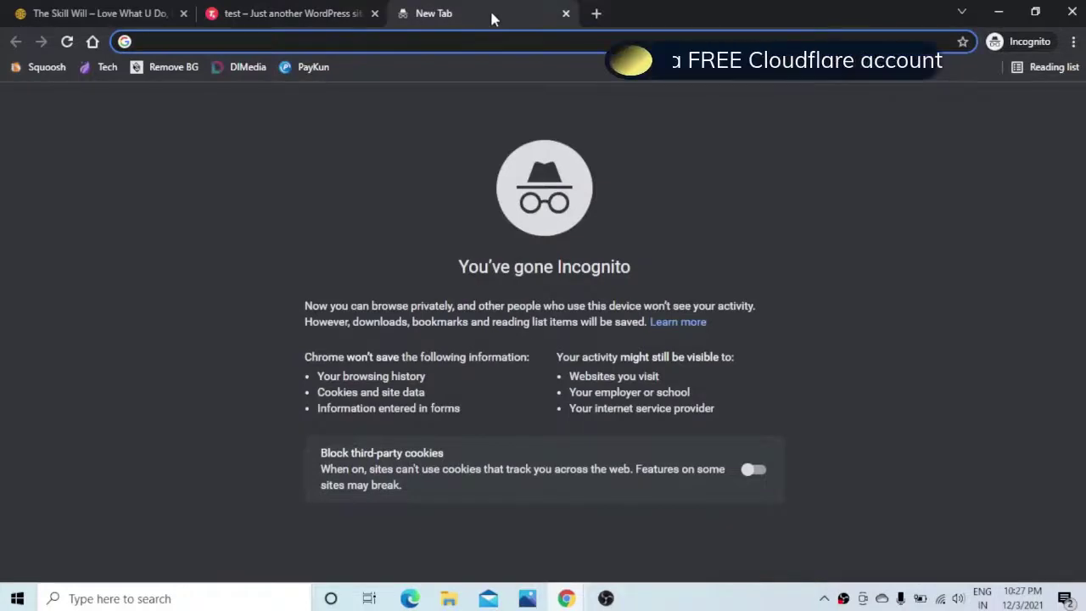
{"action": "type", "text": "cloud"}
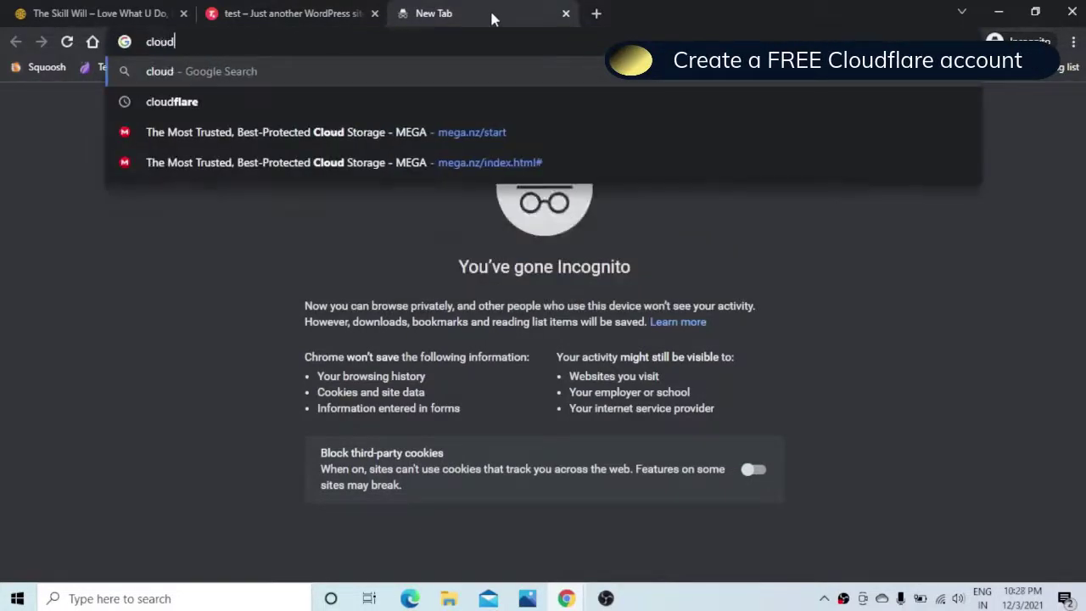
{"action": "type", "text": "flare.c"}
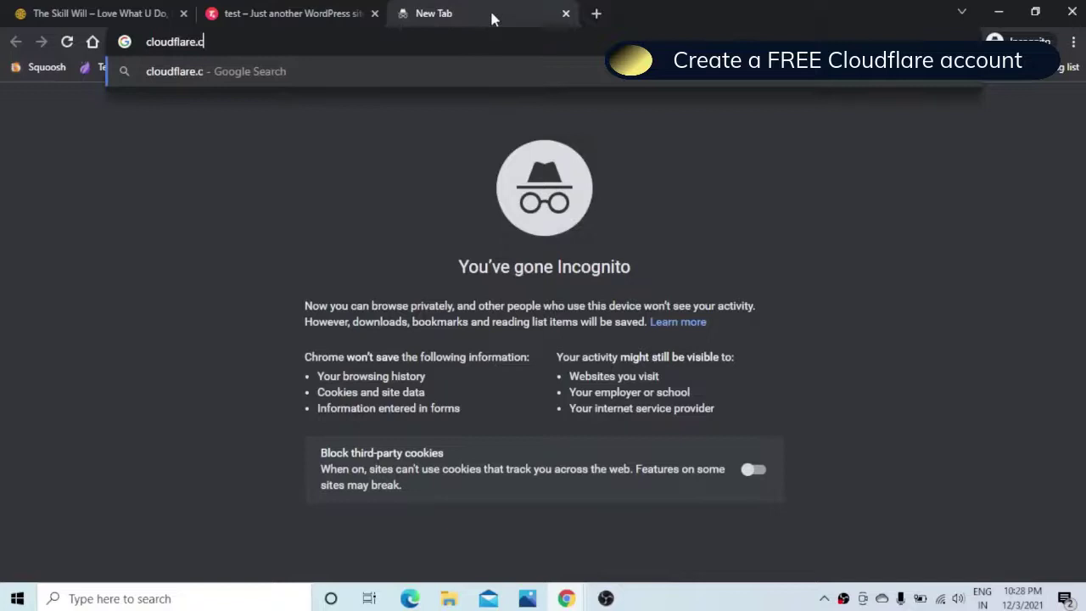
{"action": "type", "text": "om"}
{"action": "key", "text": "Return"}
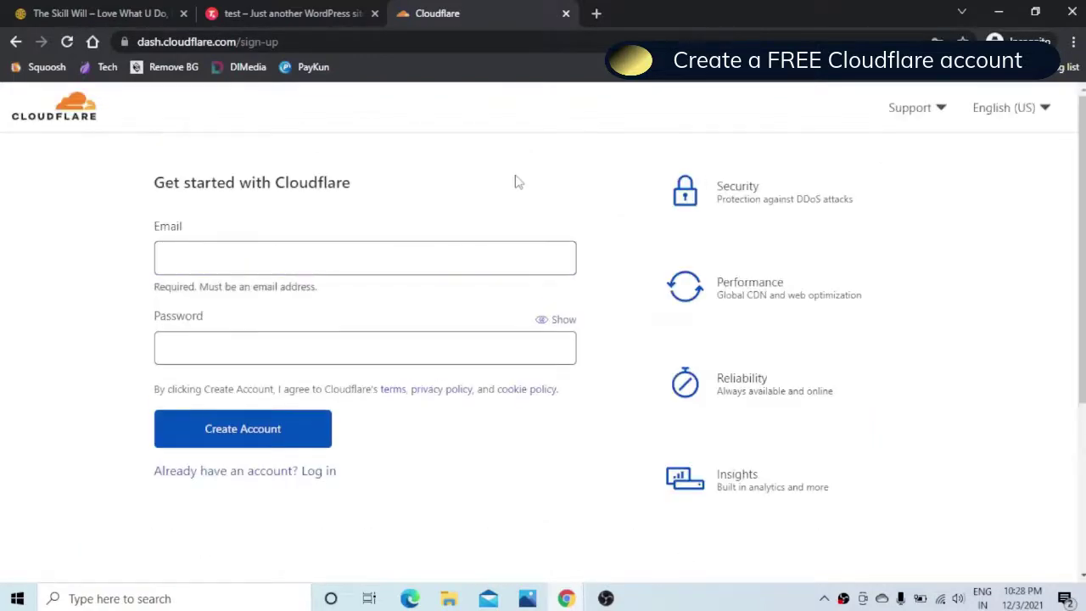
Step: Sign up for a free Cloudflare account with the saved email and a password
{"action": "left_click", "coordinate": [278, 257]}
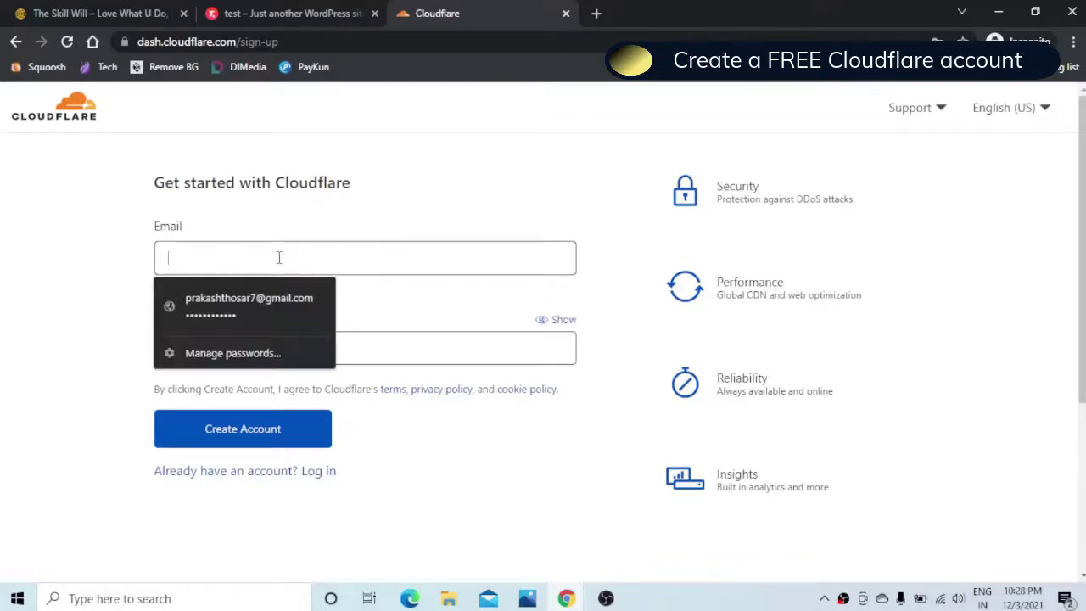
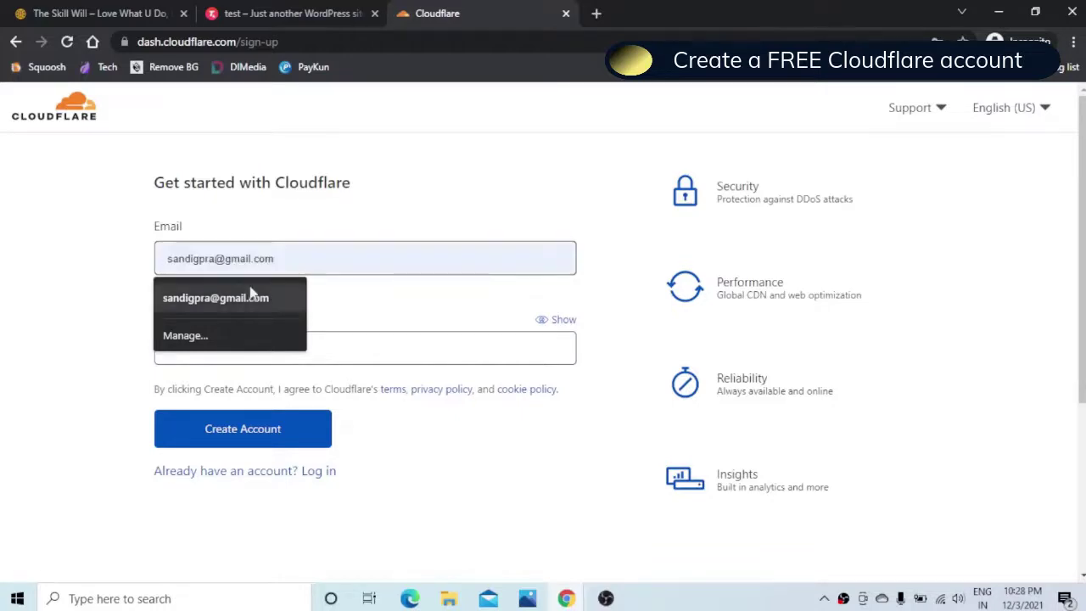
{"action": "left_click", "coordinate": [250, 296]}
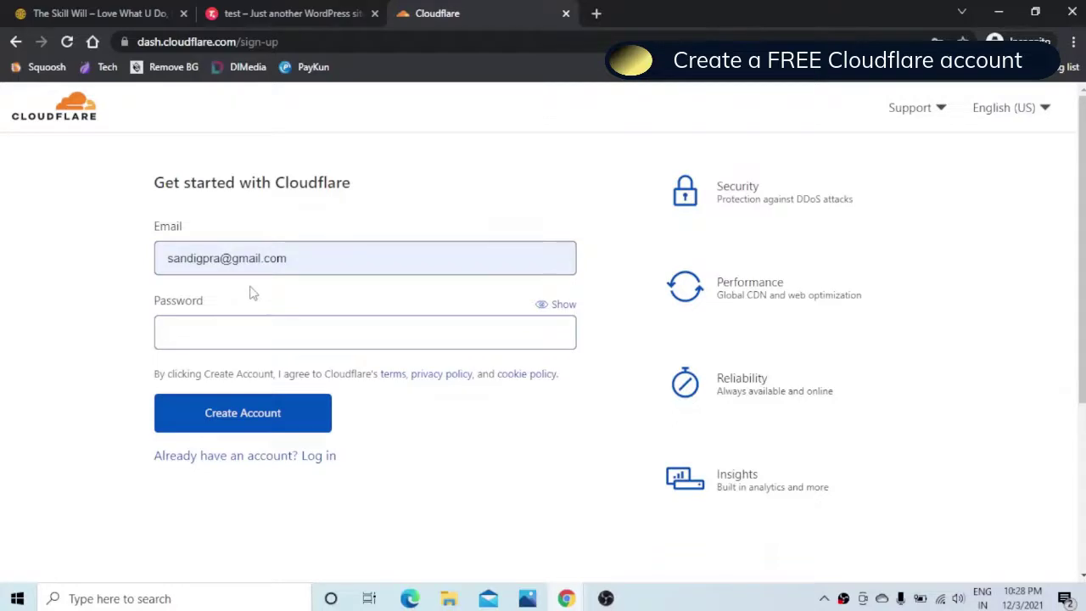
{"action": "type", "text": "••••••"}
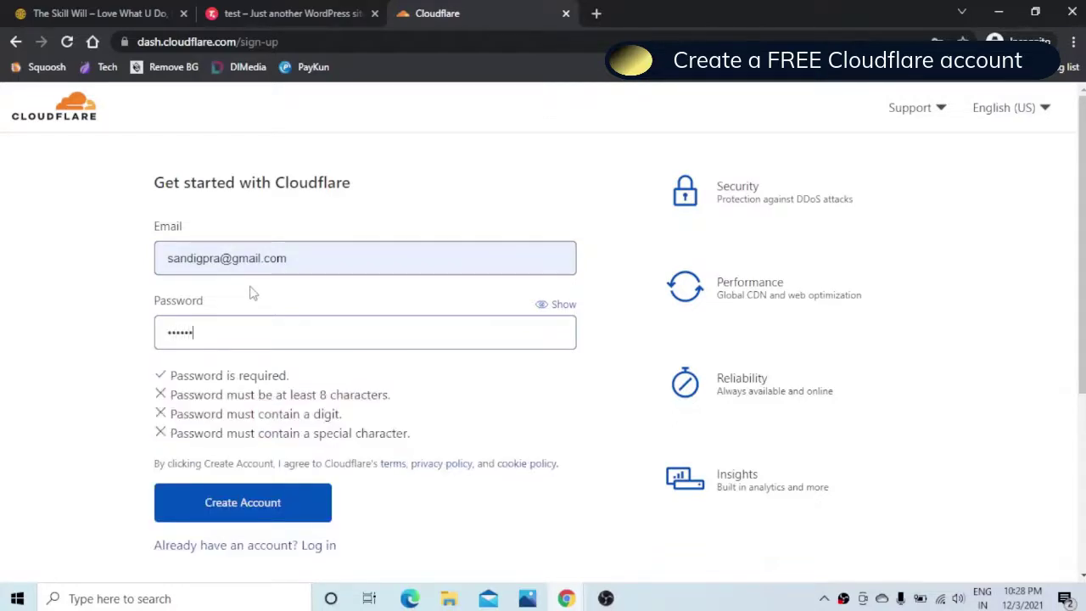
{"action": "type", "text": "••••••"}
{"action": "left_click", "coordinate": [250, 508]}
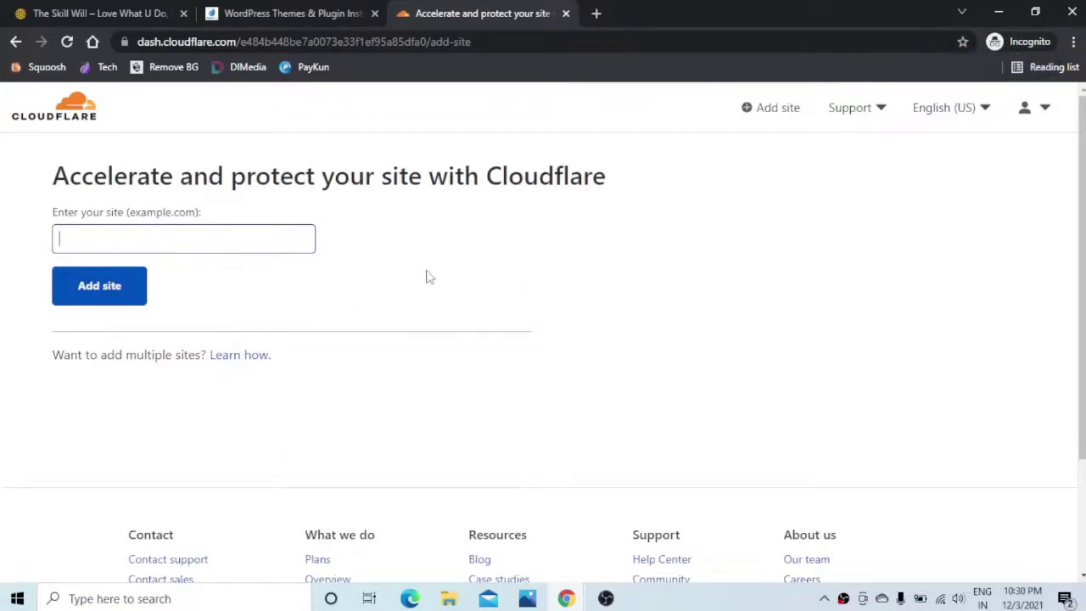
Step: Copy the WordPress site address into Cloudflare's site field, trimmed to installthemeplugin.store
{"action": "left_click", "coordinate": [252, 12]}
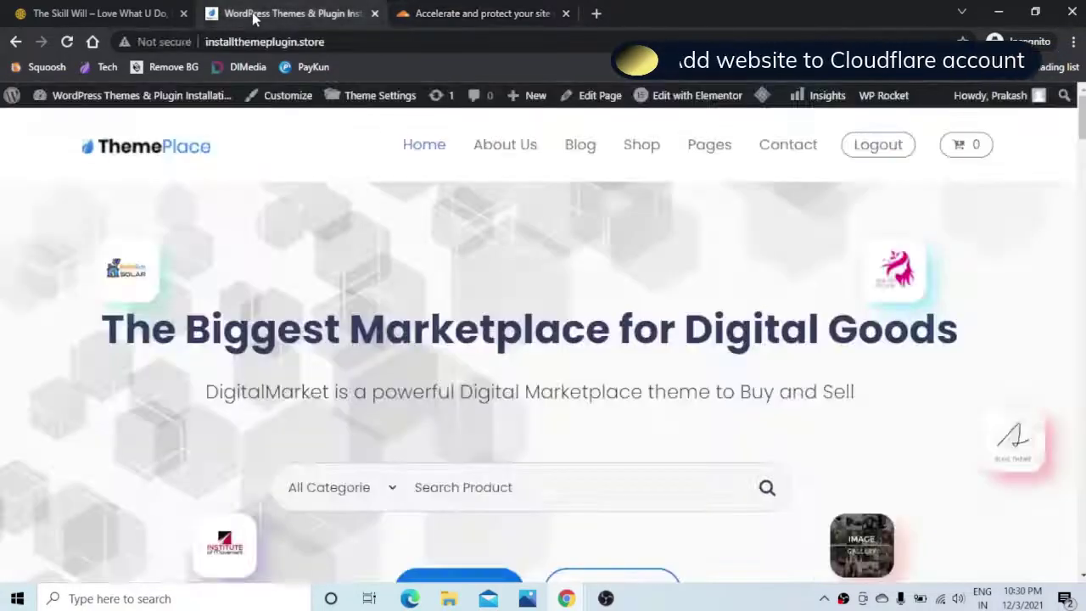
{"action": "left_click", "coordinate": [213, 42]}
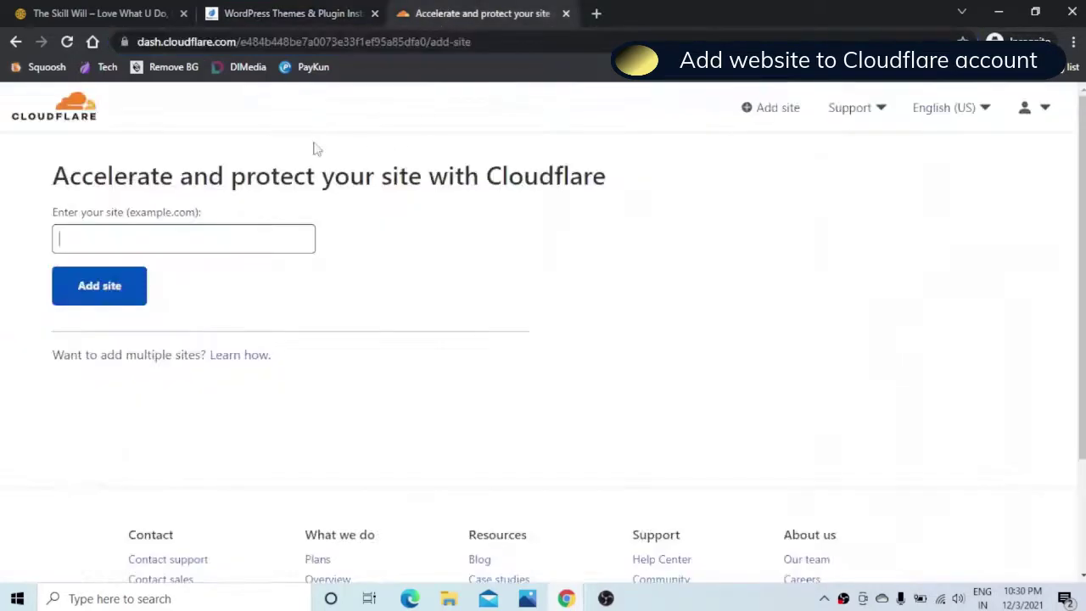
{"action": "type", "text": "http://installthemeplugin.store/"}
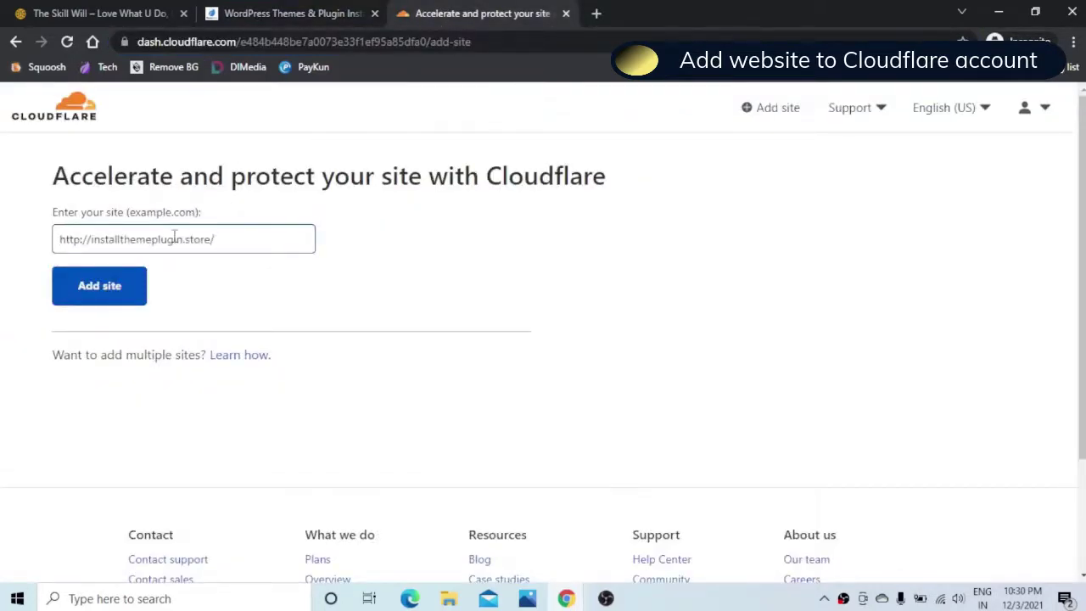
{"action": "left_click", "coordinate": [91, 239]}
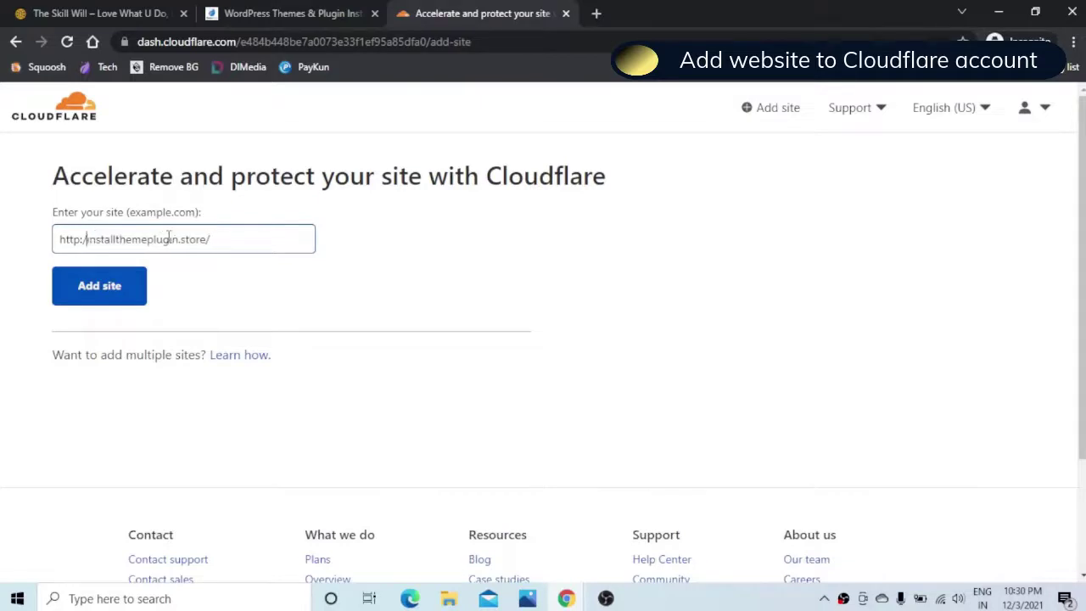
{"action": "key", "text": "BackSpace"}
{"action": "key", "text": "BackSpace"}
{"action": "key", "text": "BackSpace"}
{"action": "key", "text": "BackSpace"}
{"action": "key", "text": "BackSpace"}
{"action": "key", "text": "BackSpace"}
{"action": "key", "text": "BackSpace"}
{"action": "left_click", "coordinate": [199, 240]}
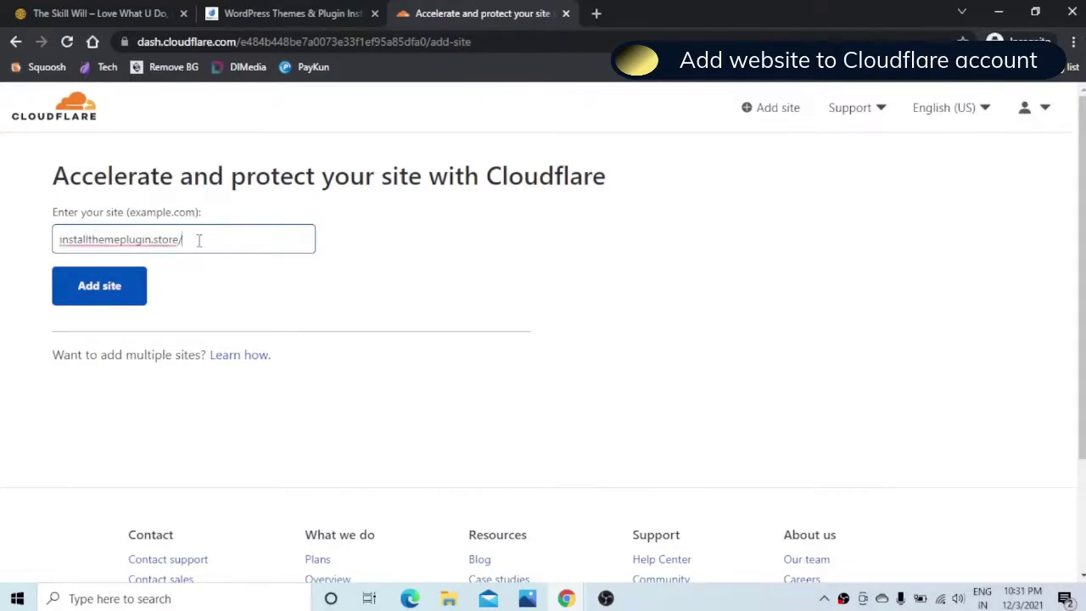
{"action": "key", "text": "BackSpace"}
Step: Add installthemeplugin.store and confirm the Free $0 plan for it
{"action": "left_click", "coordinate": [99, 292]}
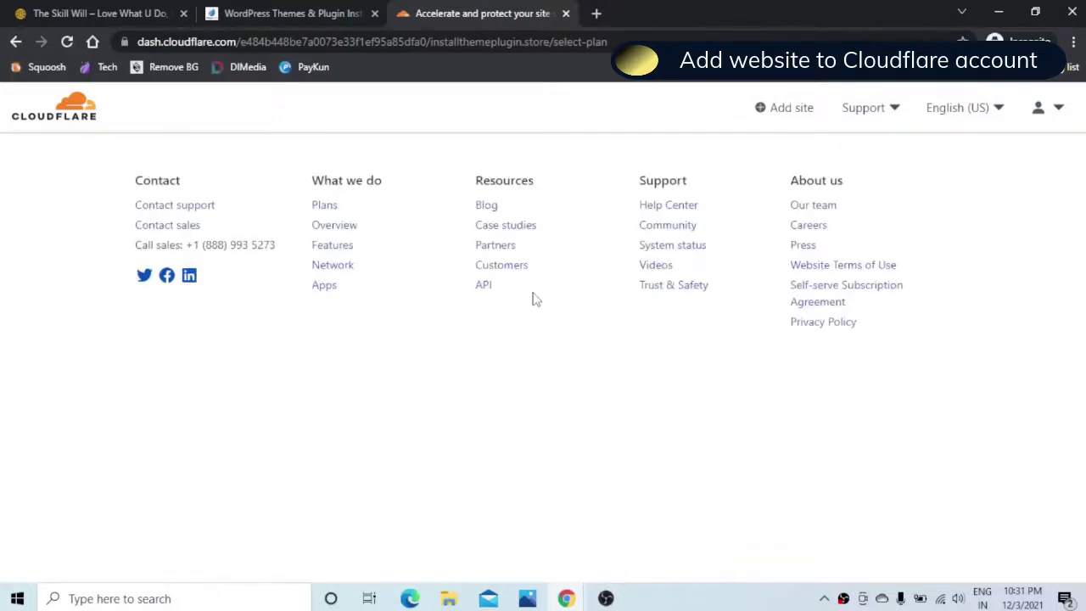
{"action": "scroll", "coordinate": [543, 299], "scroll_direction": "down", "scroll_amount": 5}
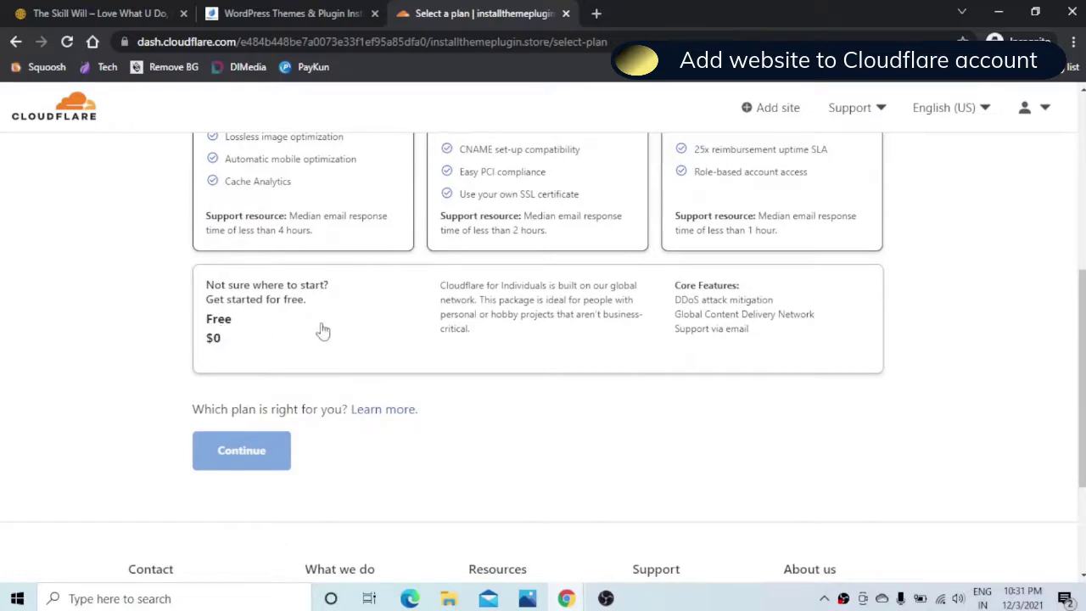
{"action": "left_click", "coordinate": [322, 331]}
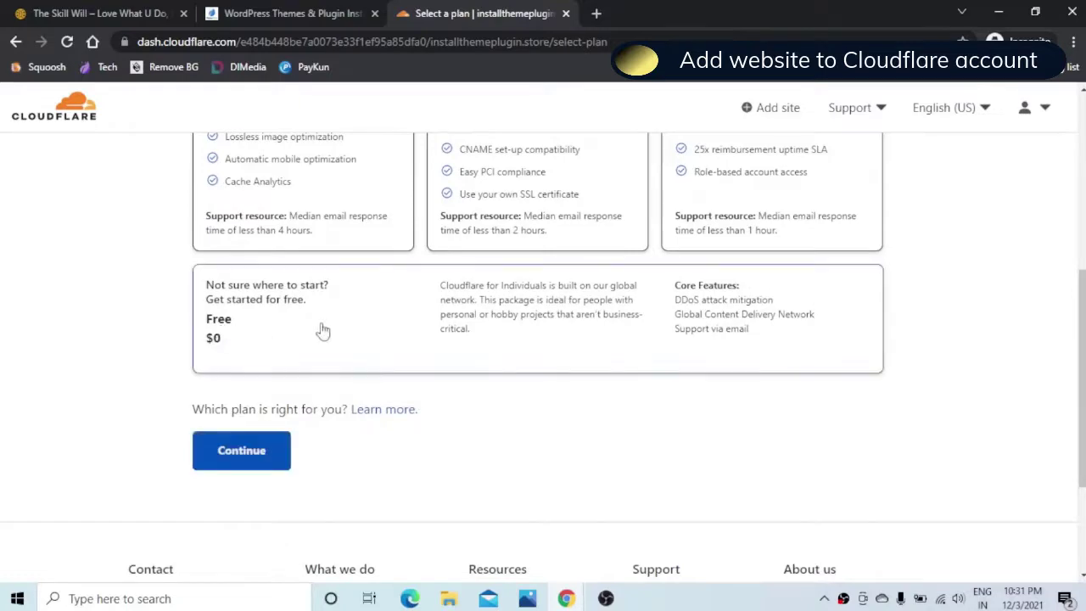
{"action": "left_click", "coordinate": [236, 459]}
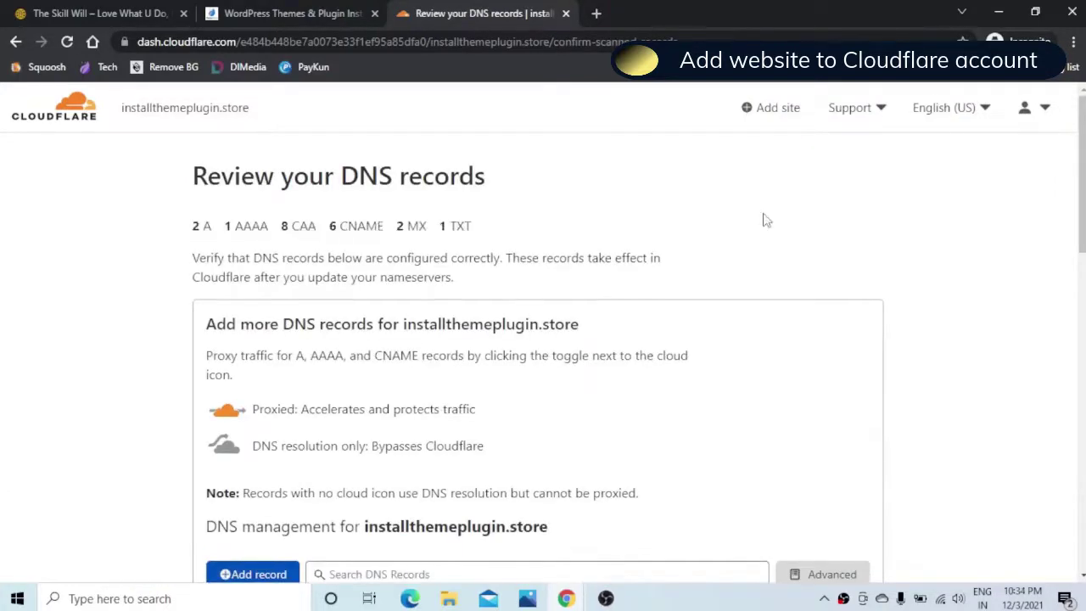
{"action": "scroll", "coordinate": [766, 220], "scroll_direction": "down", "scroll_amount": 15}
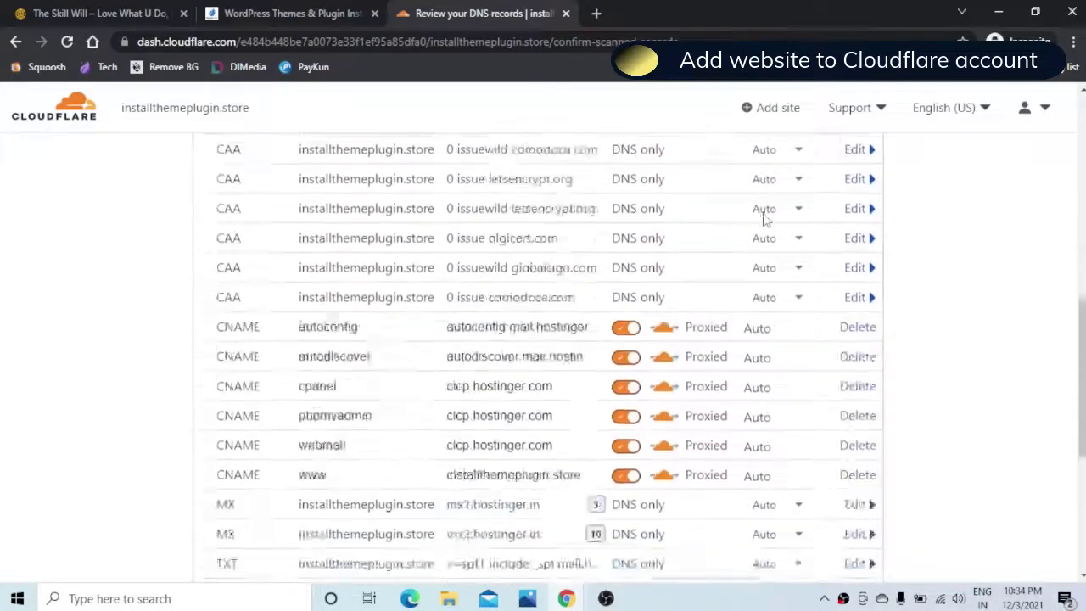
Step: Continue past the DNS review and reach installthemeplugin.store's DNS / Nameservers settings in hPanel
{"action": "left_click", "coordinate": [245, 280]}
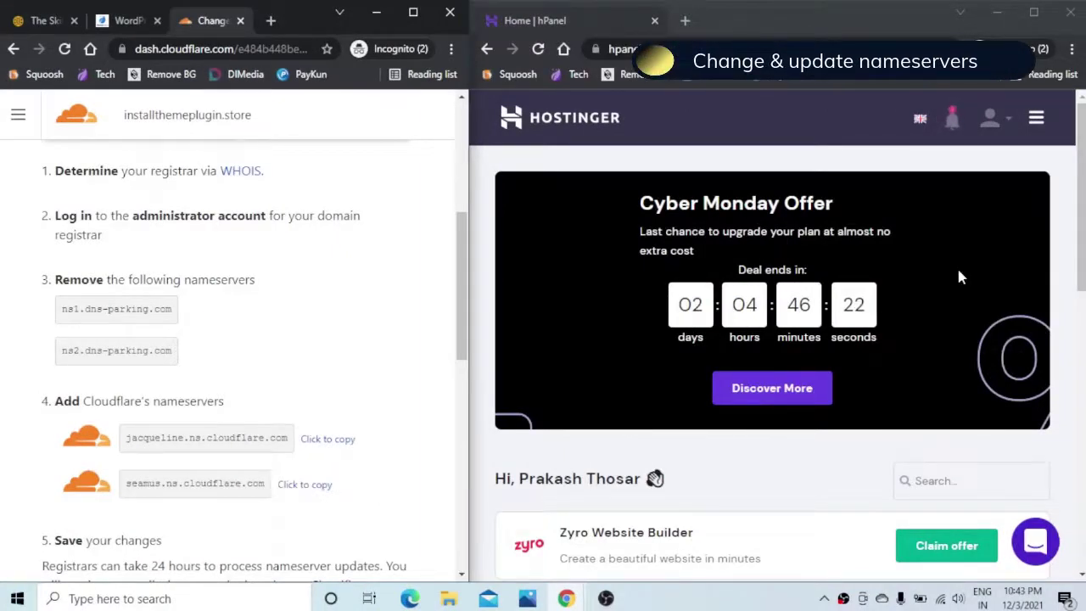
{"action": "scroll", "coordinate": [956, 264], "scroll_direction": "down", "scroll_amount": 4}
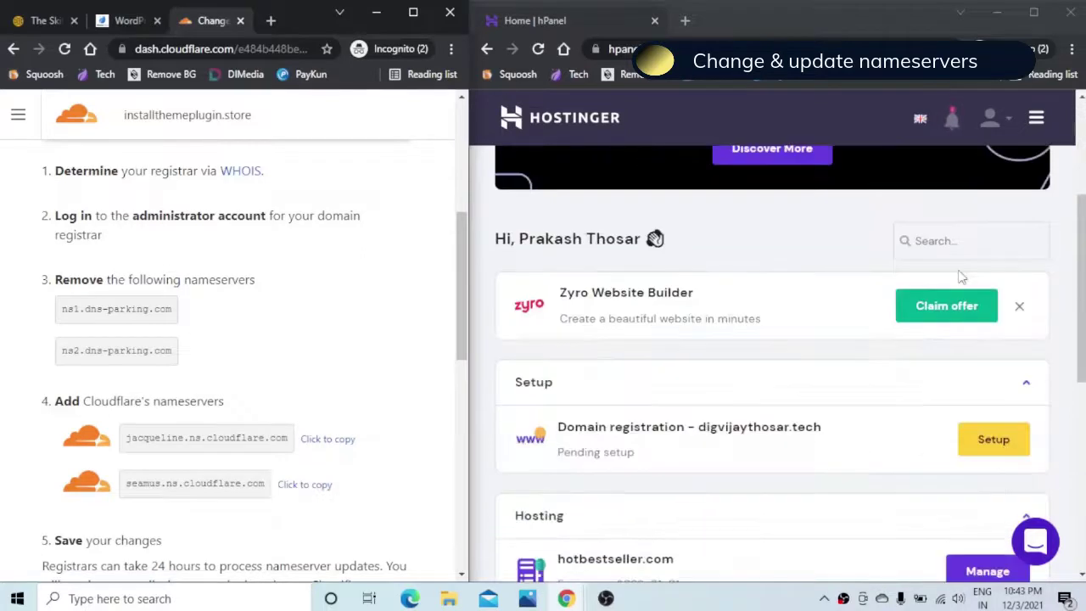
{"action": "scroll", "coordinate": [764, 386], "scroll_direction": "down", "scroll_amount": 2}
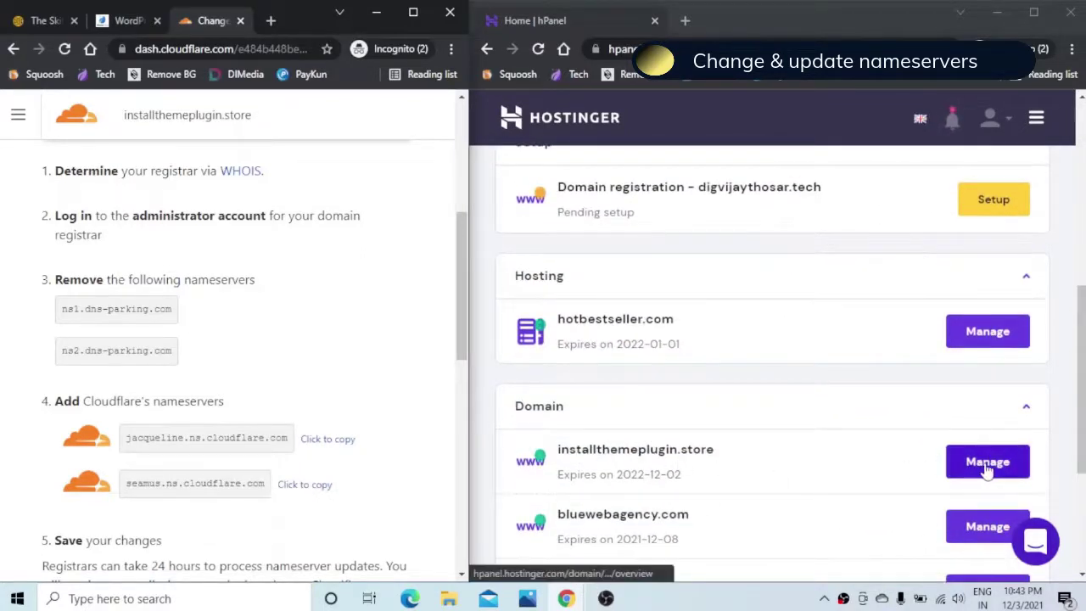
{"action": "left_click", "coordinate": [960, 469]}
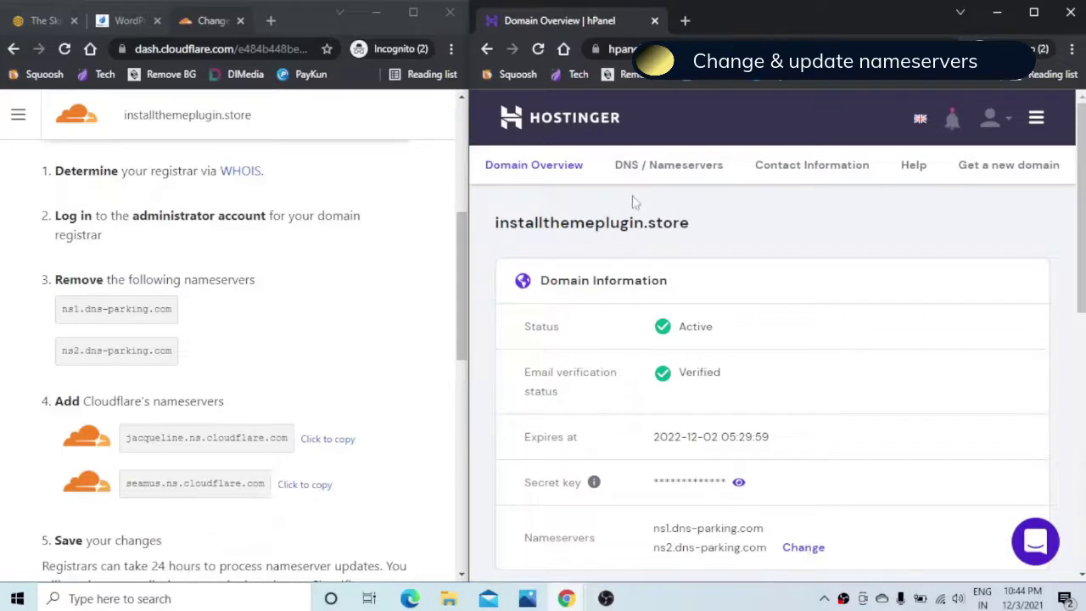
{"action": "left_click", "coordinate": [653, 173]}
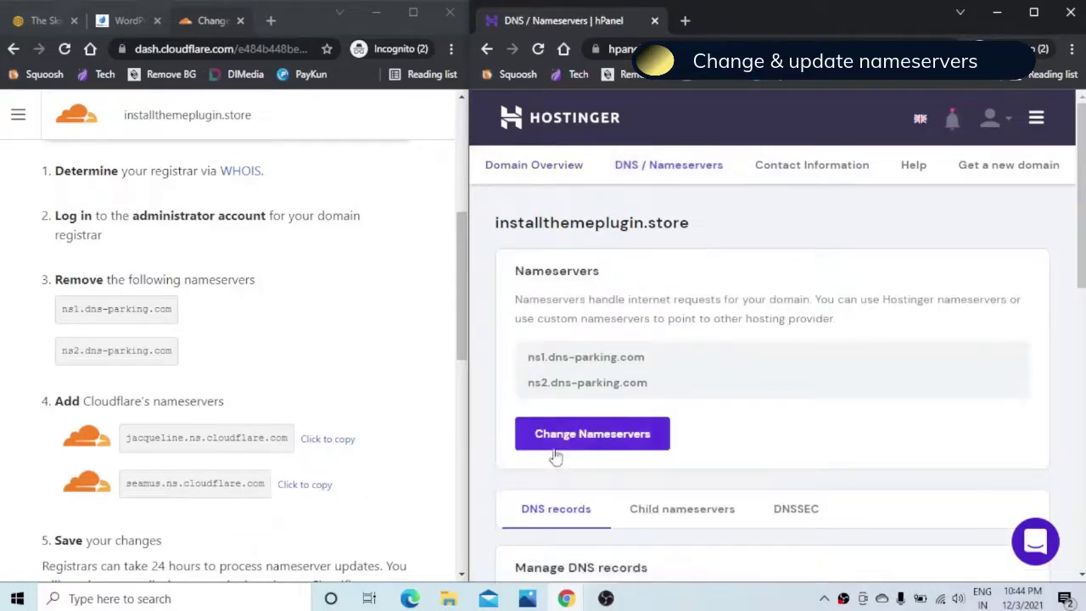
Step: Replace ns1/ns2 dns-parking nameservers with jacqueline.ns.cloudflare.com and seamus.ns.cloudflare.com, and save
{"action": "left_click", "coordinate": [571, 442]}
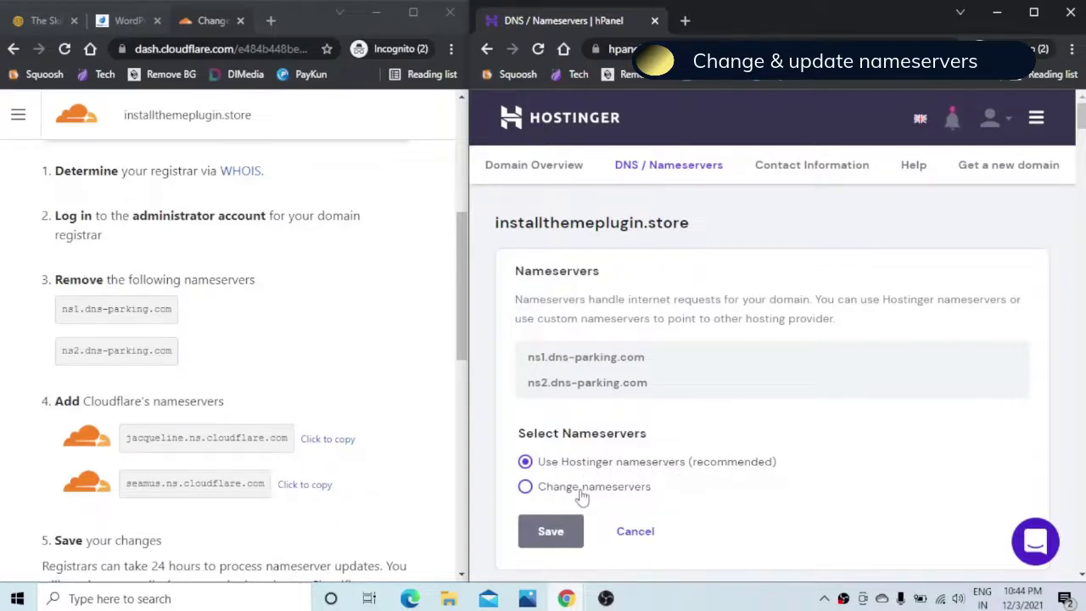
{"action": "left_click", "coordinate": [525, 490]}
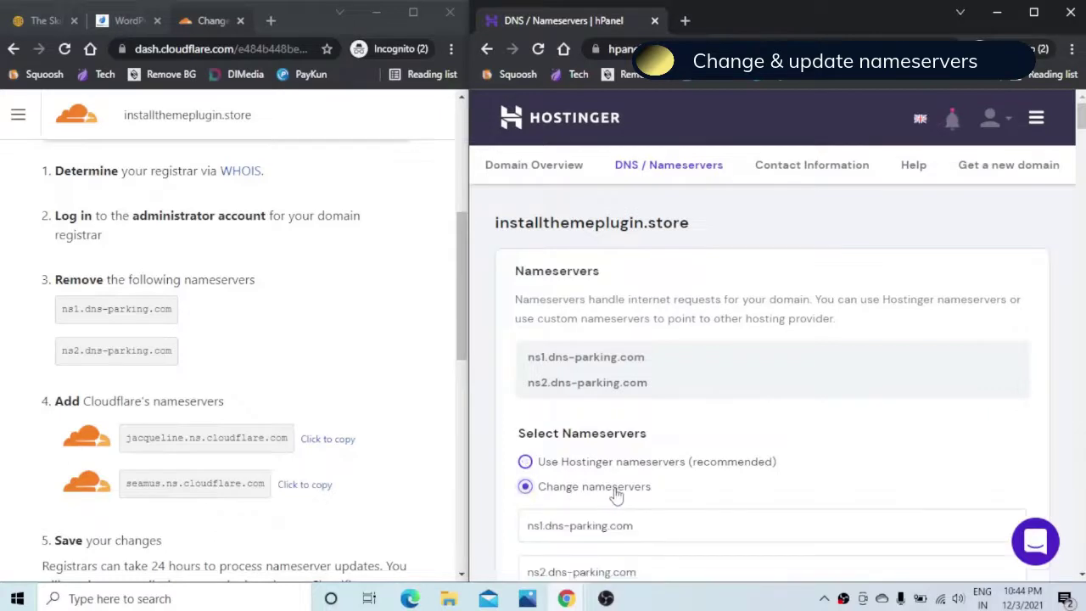
{"action": "scroll", "coordinate": [851, 422], "scroll_direction": "down", "scroll_amount": 2}
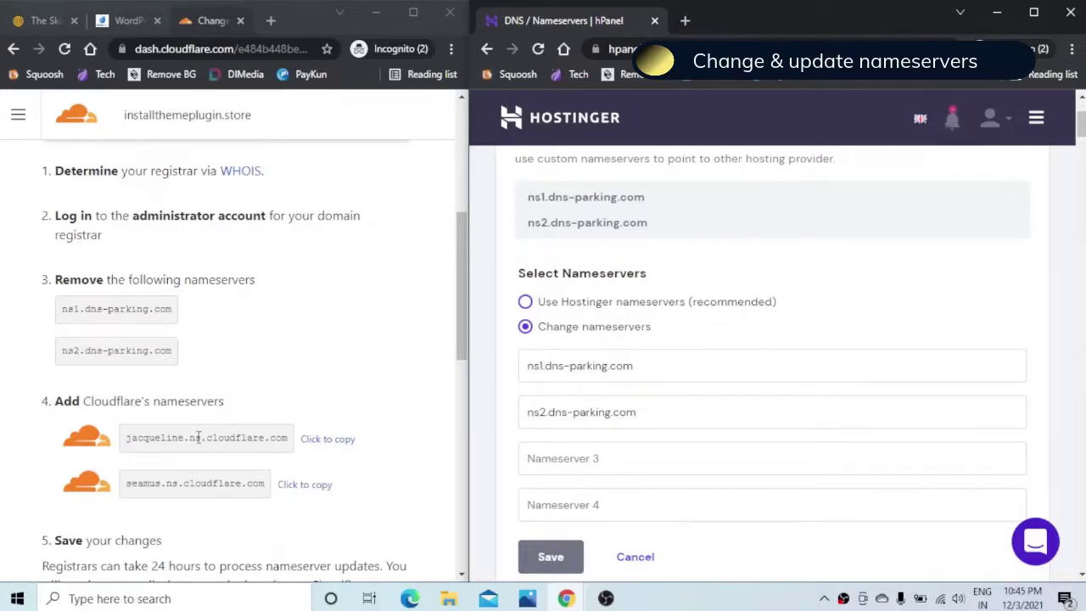
{"action": "left_click", "coordinate": [329, 441]}
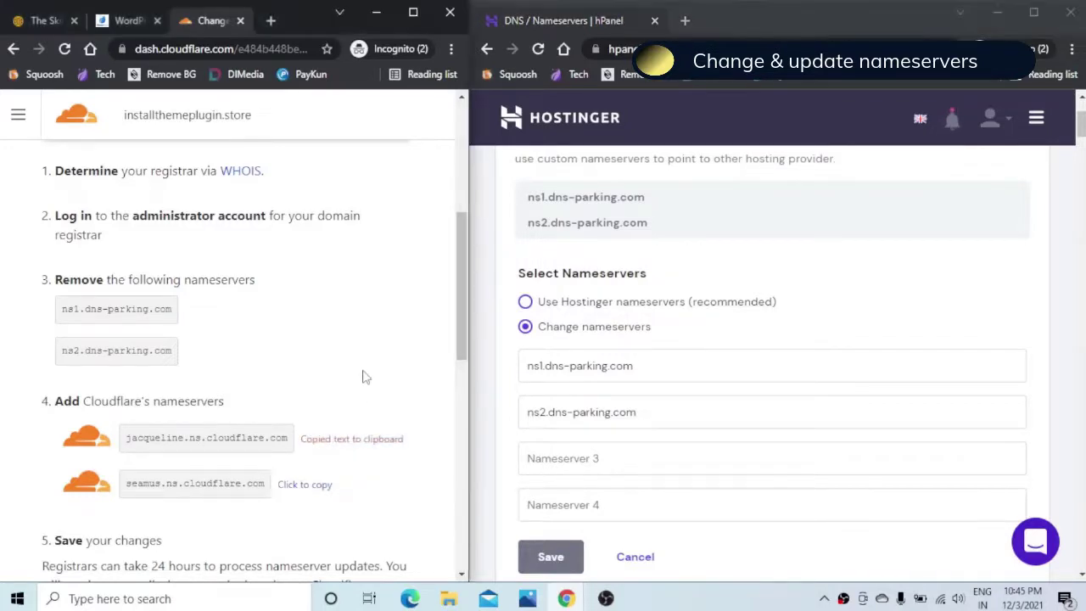
{"action": "left_click_drag", "start_coordinate": [658, 369], "coordinate": [523, 366]}
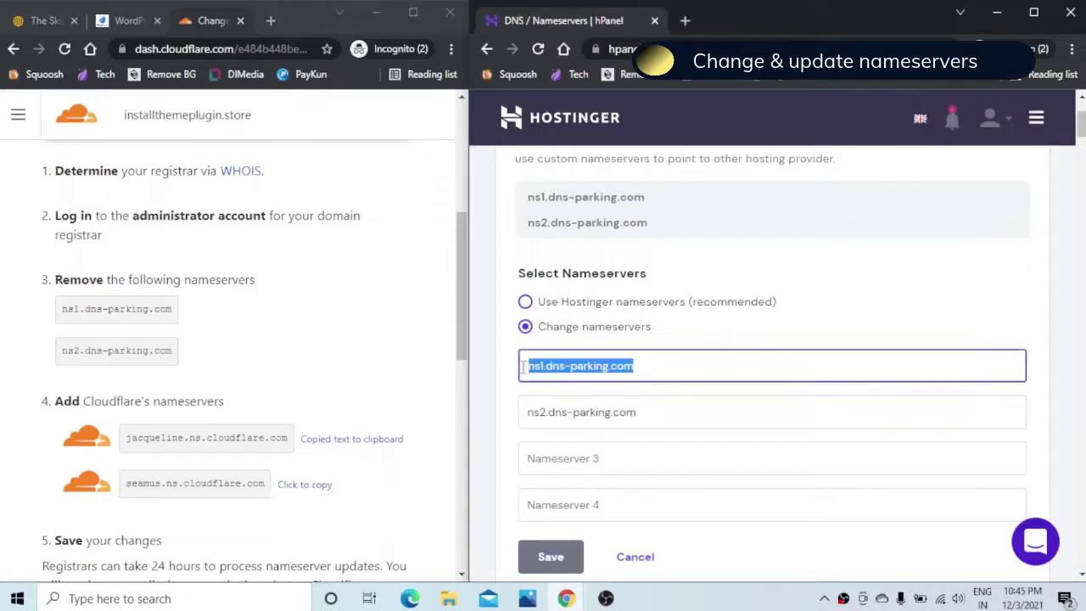
{"action": "key", "text": "ctrl+v"}
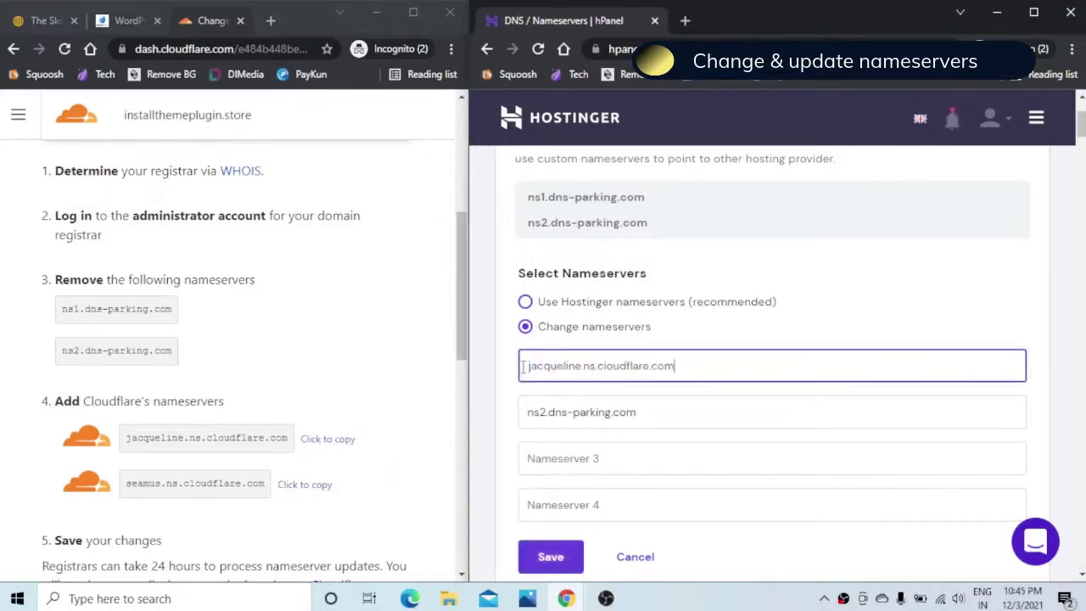
{"action": "left_click", "coordinate": [291, 490]}
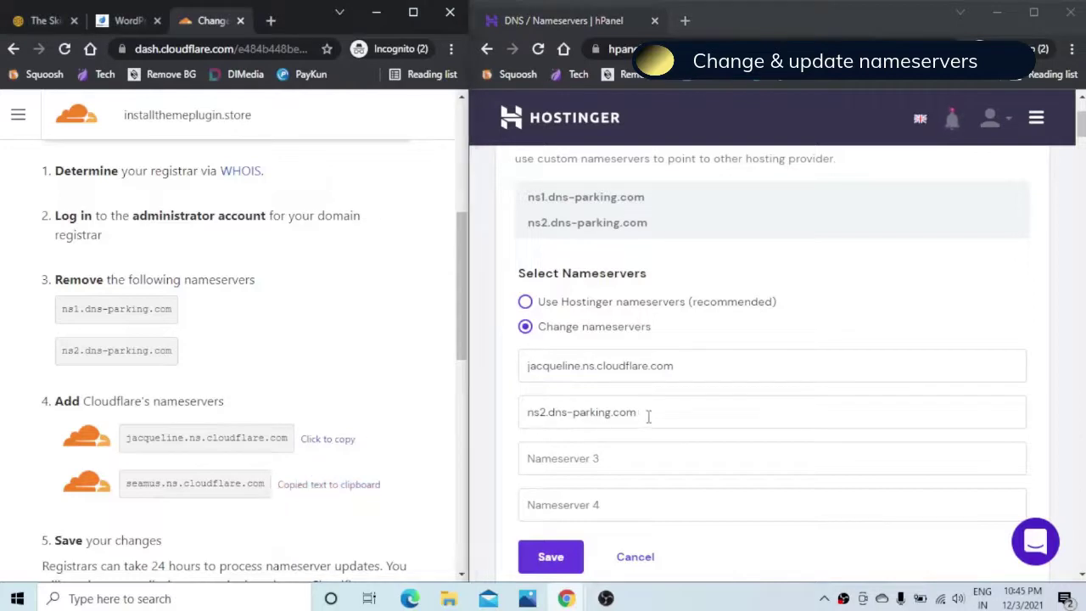
{"action": "left_click_drag", "start_coordinate": [648, 416], "coordinate": [528, 414]}
{"action": "key", "text": "ctrl+v"}
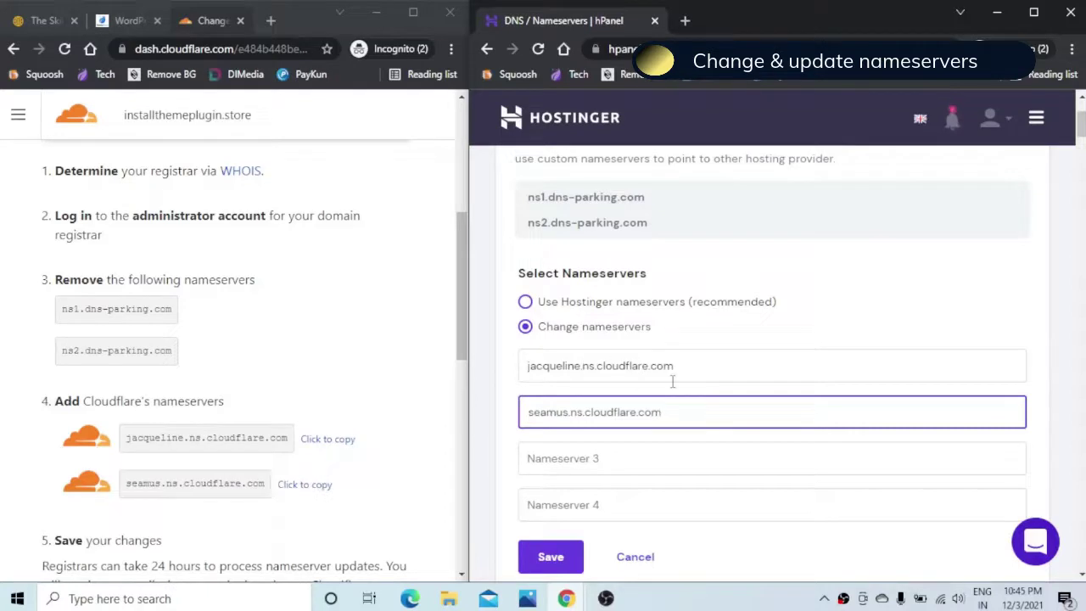
{"action": "scroll", "coordinate": [666, 475], "scroll_direction": "down", "scroll_amount": 1}
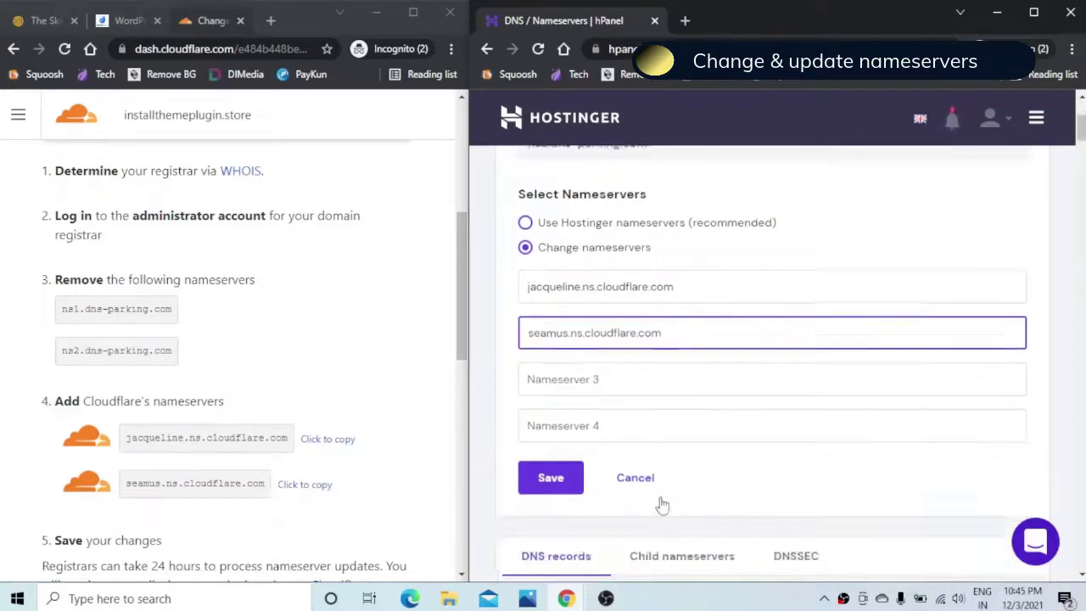
{"action": "left_click", "coordinate": [553, 479]}
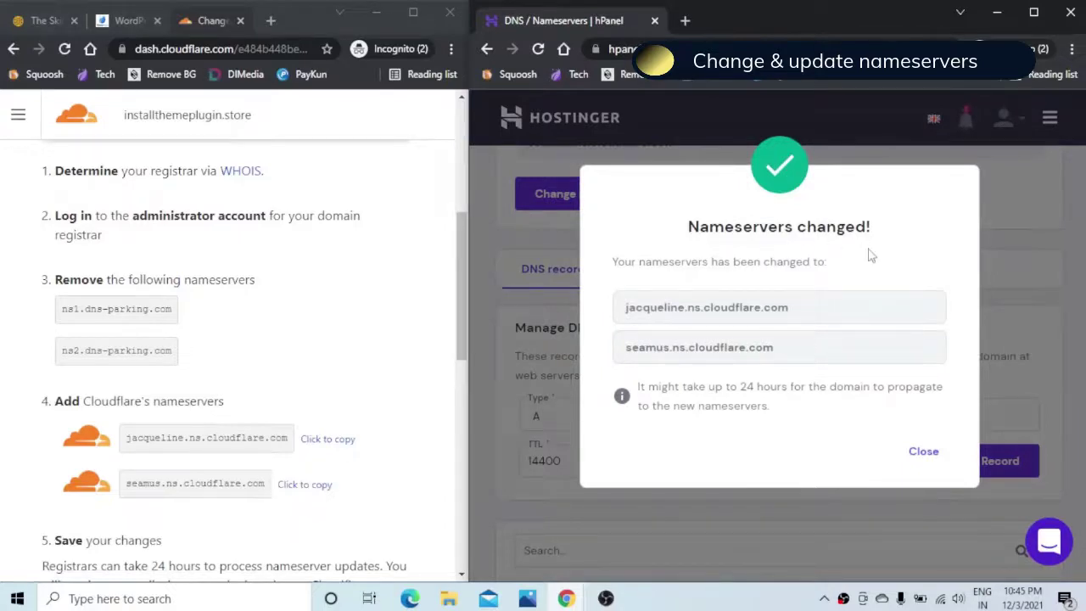
Step: Tell Cloudflare the nameservers are updated and skip the configuration recommendations
{"action": "left_click", "coordinate": [924, 453]}
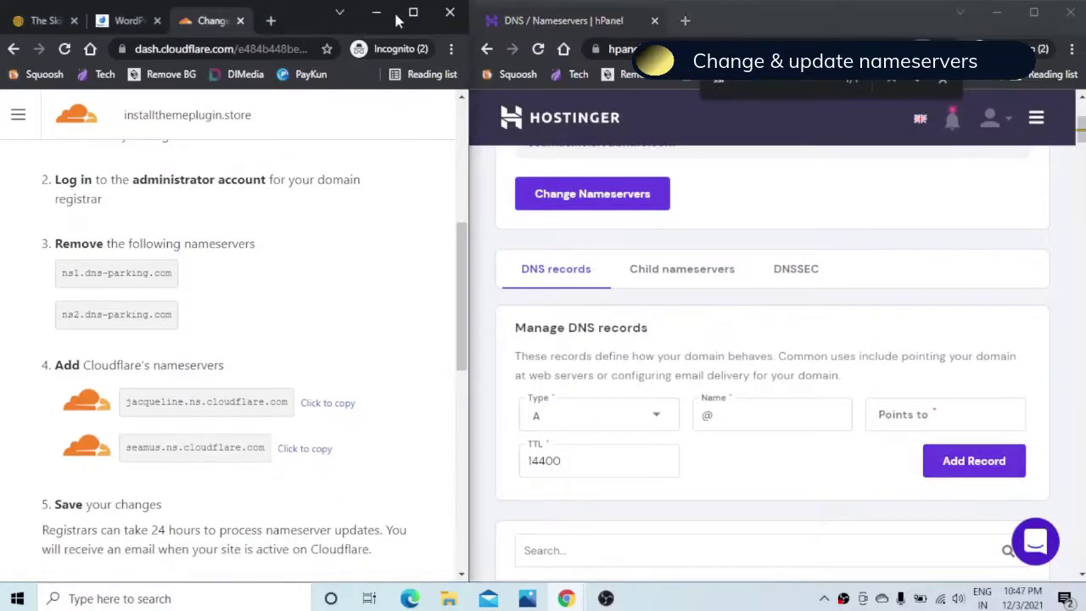
{"action": "left_click", "coordinate": [413, 11]}
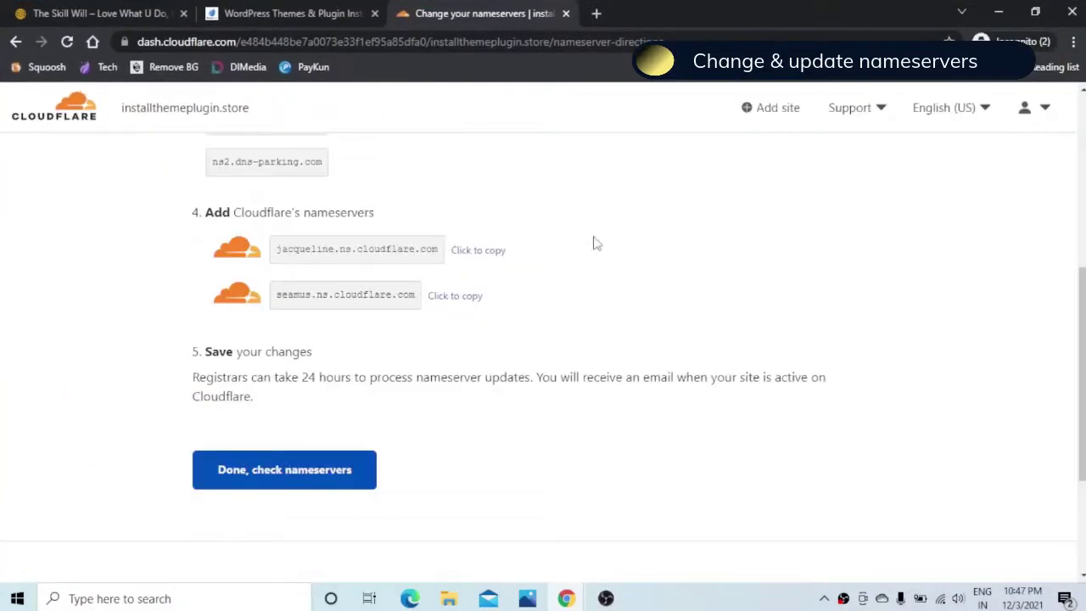
{"action": "left_click", "coordinate": [263, 484]}
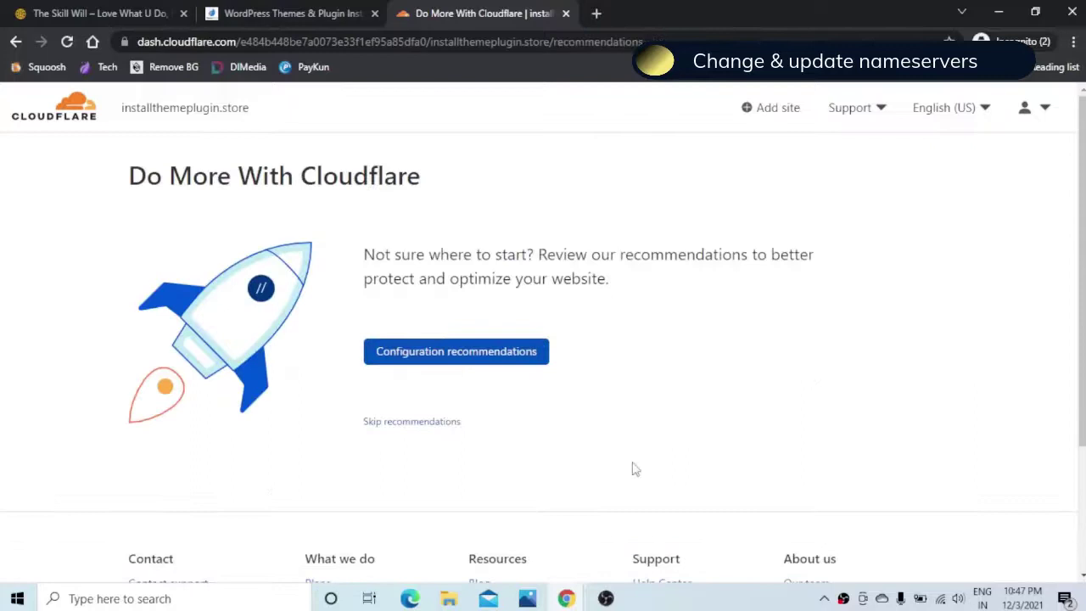
{"action": "left_click", "coordinate": [400, 428]}
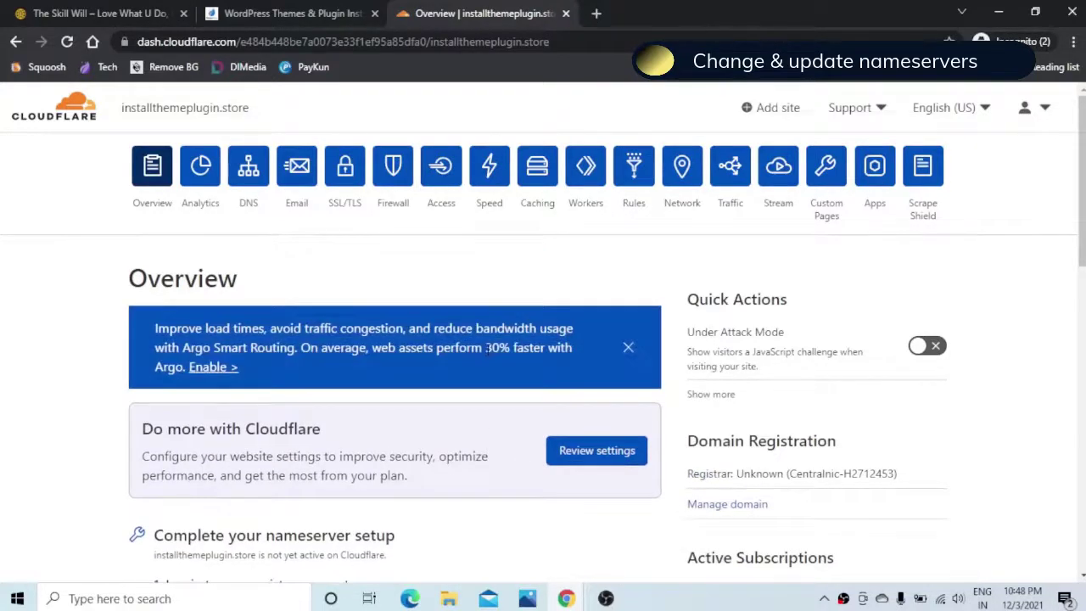
Step: Run an immediate nameserver check for installthemeplugin.store on the Overview page
{"action": "scroll", "coordinate": [487, 348], "scroll_direction": "down", "scroll_amount": 8}
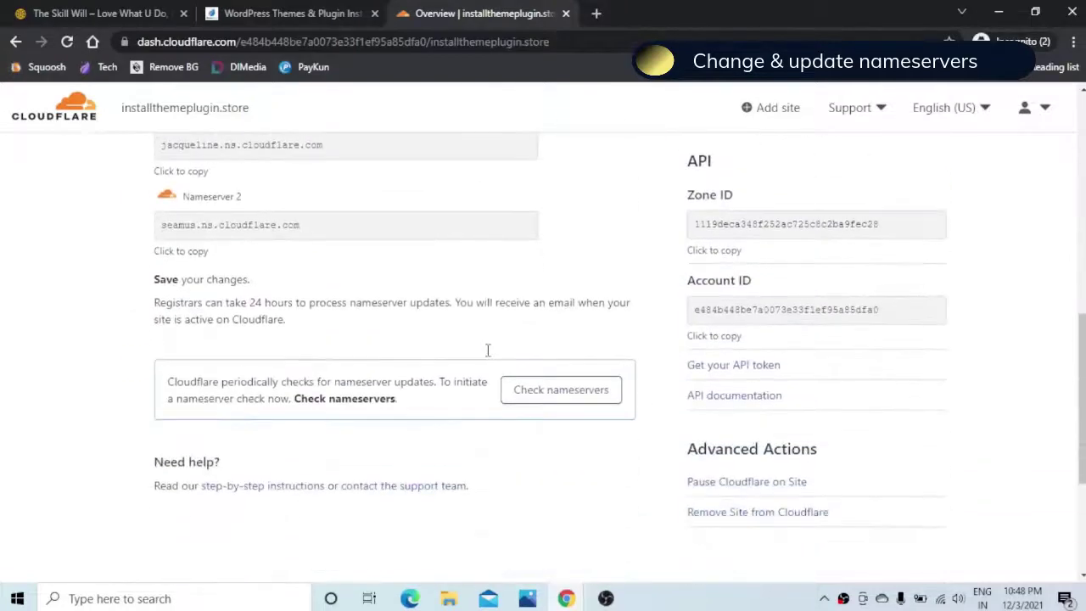
{"action": "left_click", "coordinate": [533, 400]}
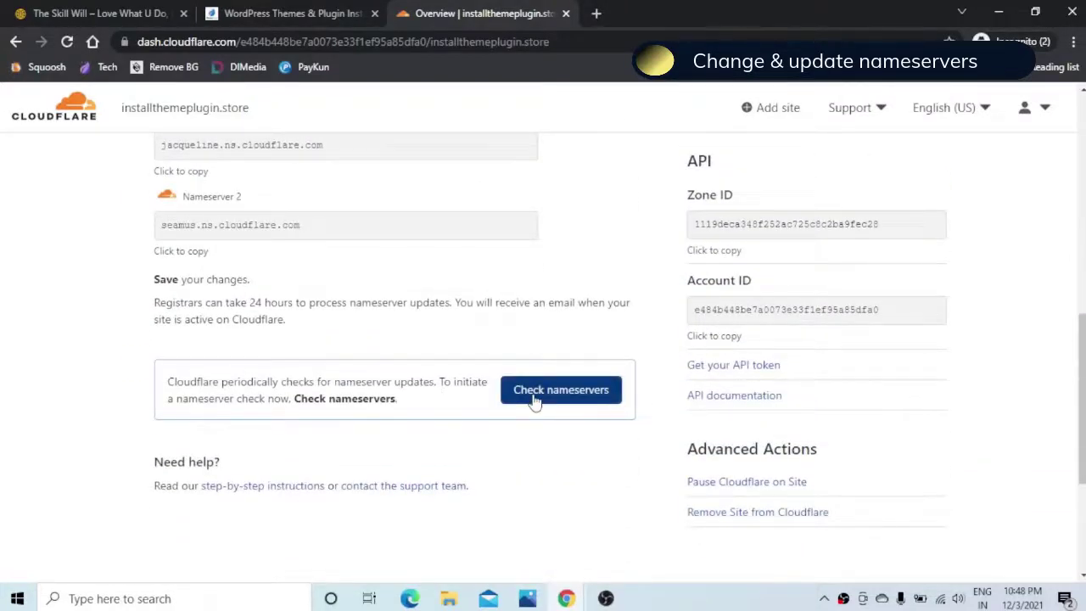
{"action": "left_click", "coordinate": [551, 399]}
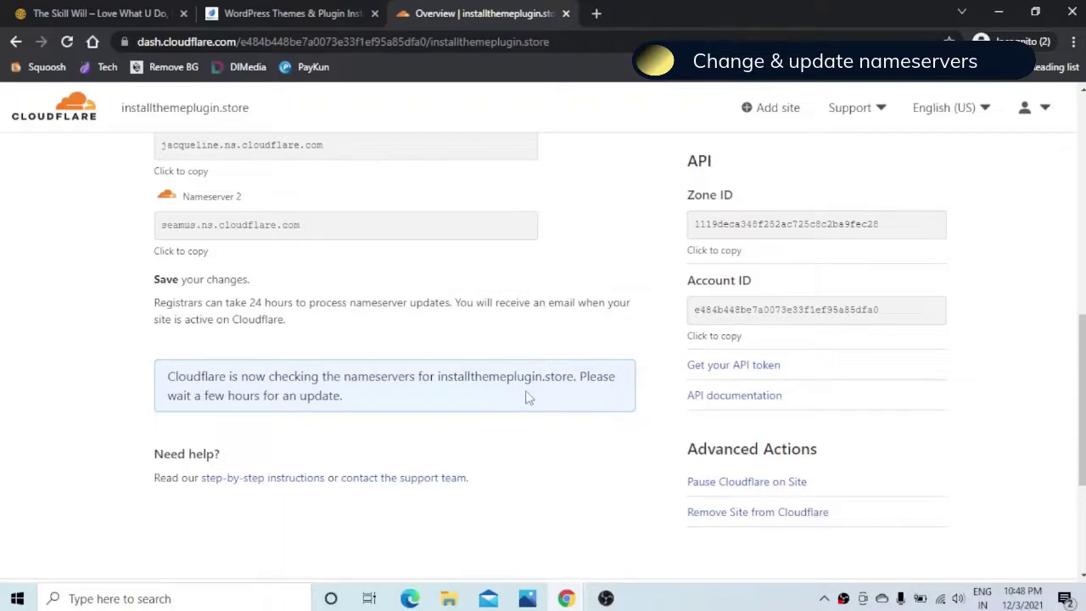
{"action": "scroll", "coordinate": [526, 397], "scroll_direction": "up", "scroll_amount": 3}
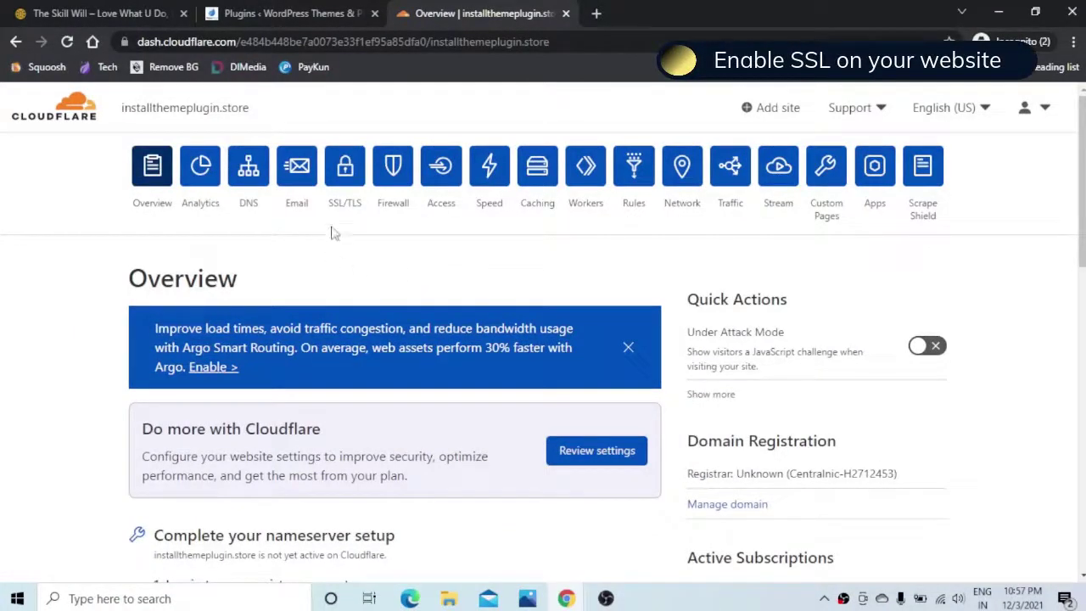
Step: Change installthemeplugin.store's SSL/TLS encryption mode from Full to Flexible
{"action": "left_click", "coordinate": [345, 172]}
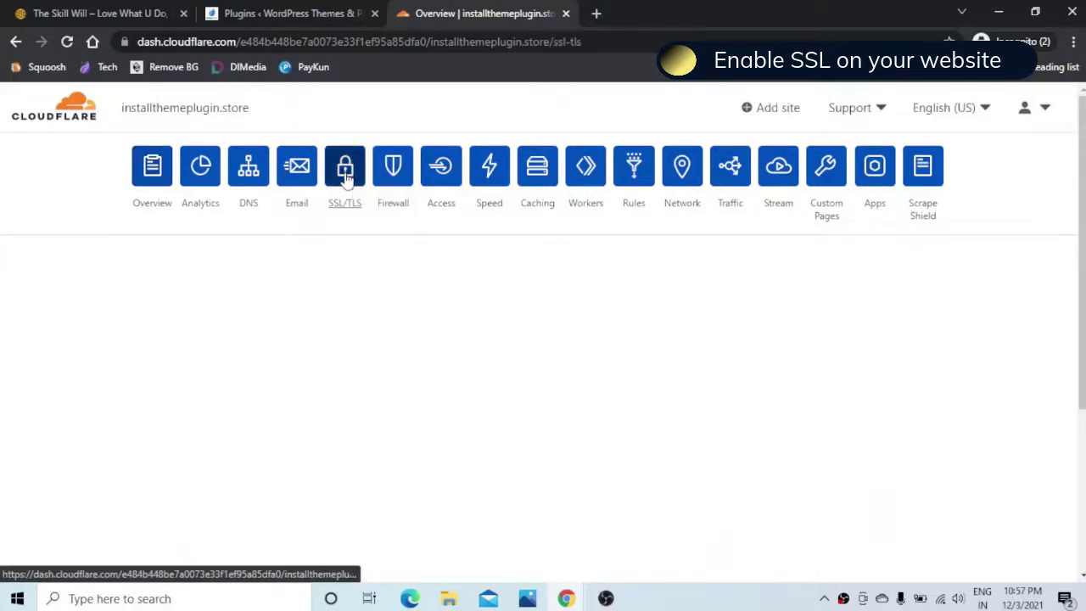
{"action": "scroll", "coordinate": [496, 302], "scroll_direction": "down", "scroll_amount": 2}
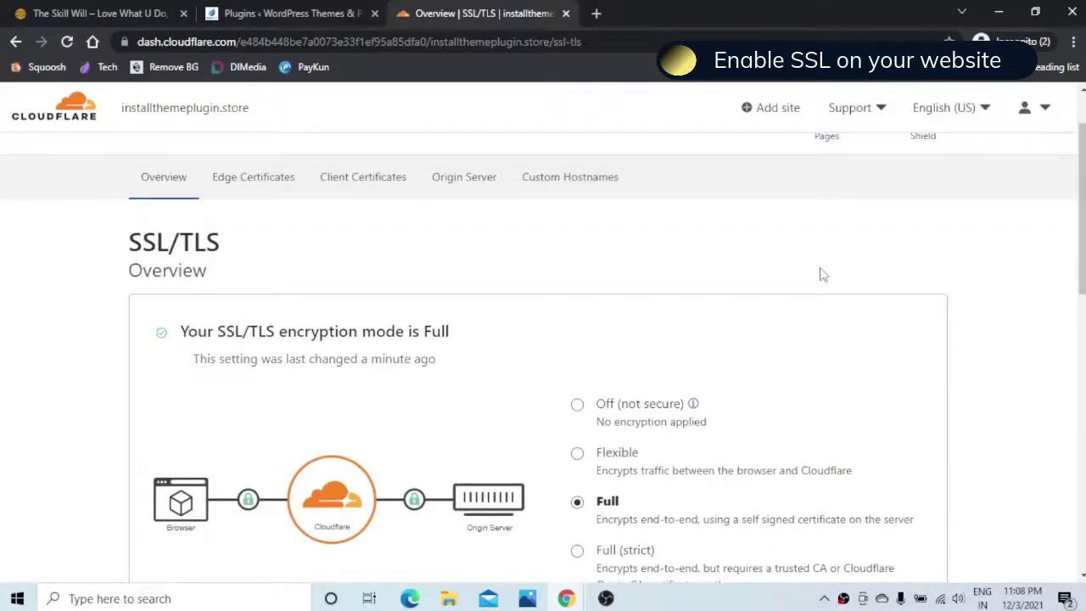
{"action": "scroll", "coordinate": [822, 274], "scroll_direction": "down", "scroll_amount": 1}
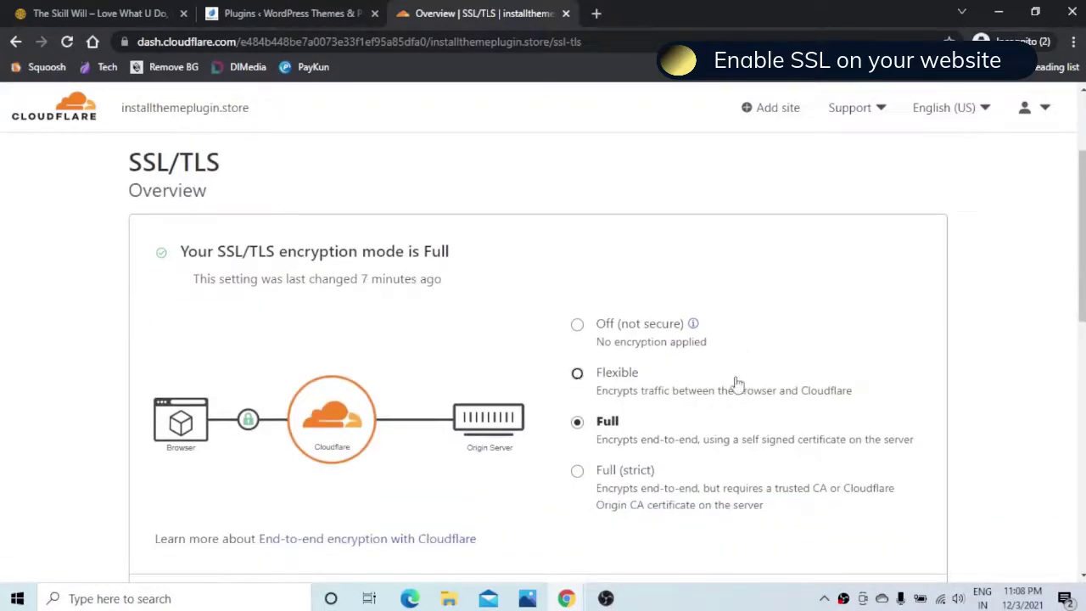
{"action": "left_click", "coordinate": [577, 374]}
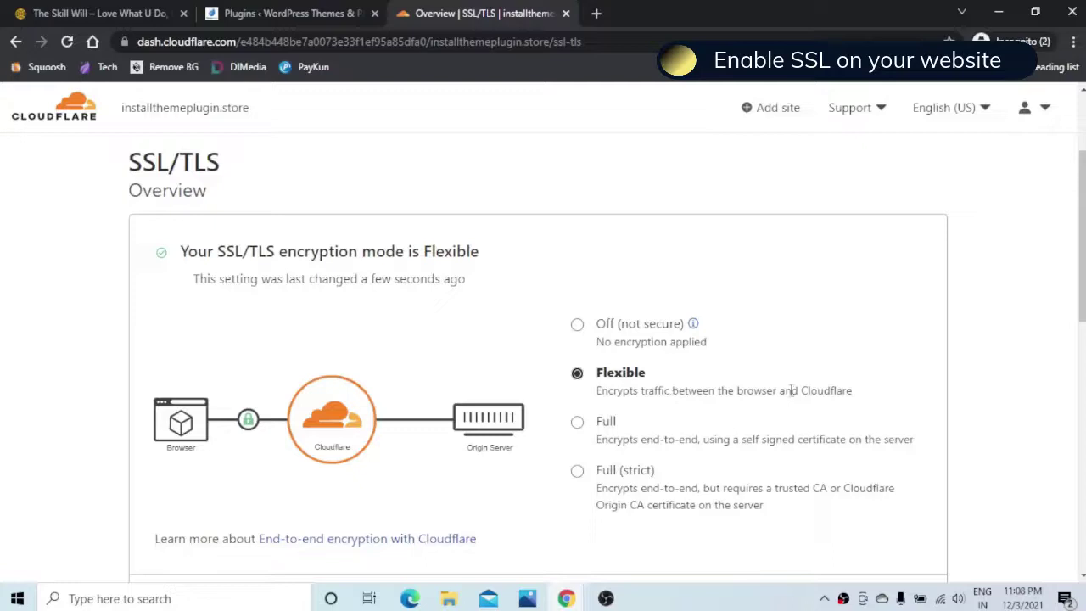
{"action": "scroll", "coordinate": [836, 384], "scroll_direction": "down", "scroll_amount": 1}
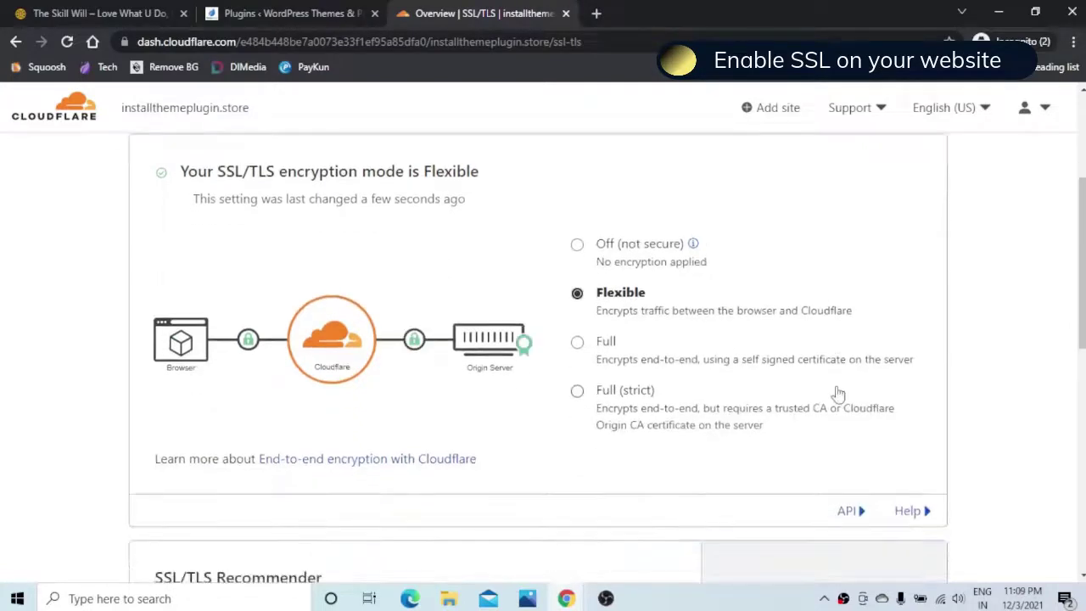
{"action": "scroll", "coordinate": [837, 386], "scroll_direction": "up", "scroll_amount": 2}
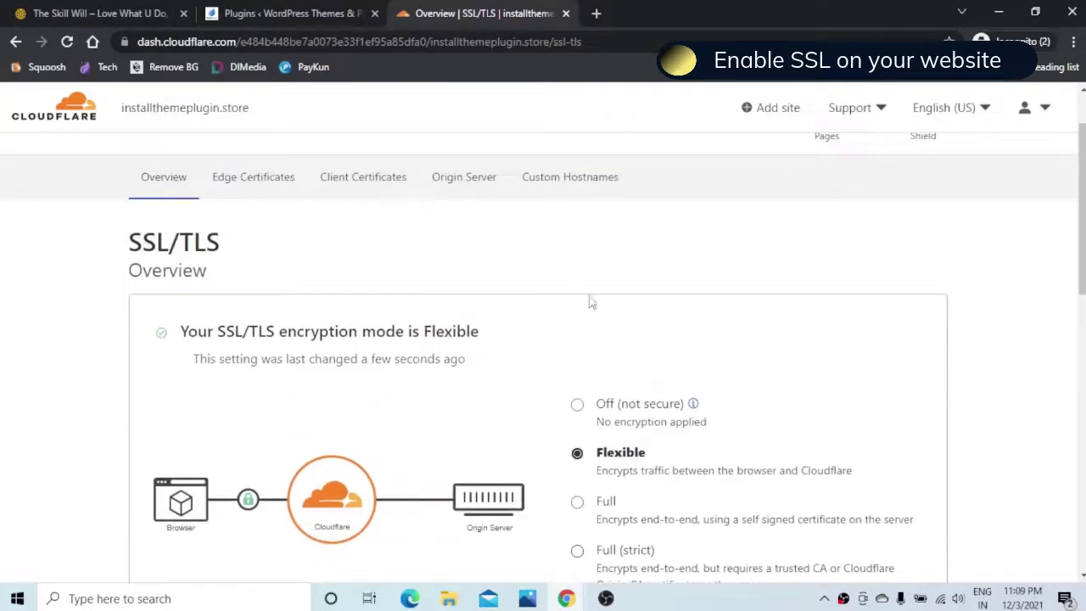
Step: Turn on Always Use HTTPS in Edge Certificates and check the Overview shows the site protected
{"action": "left_click", "coordinate": [269, 187]}
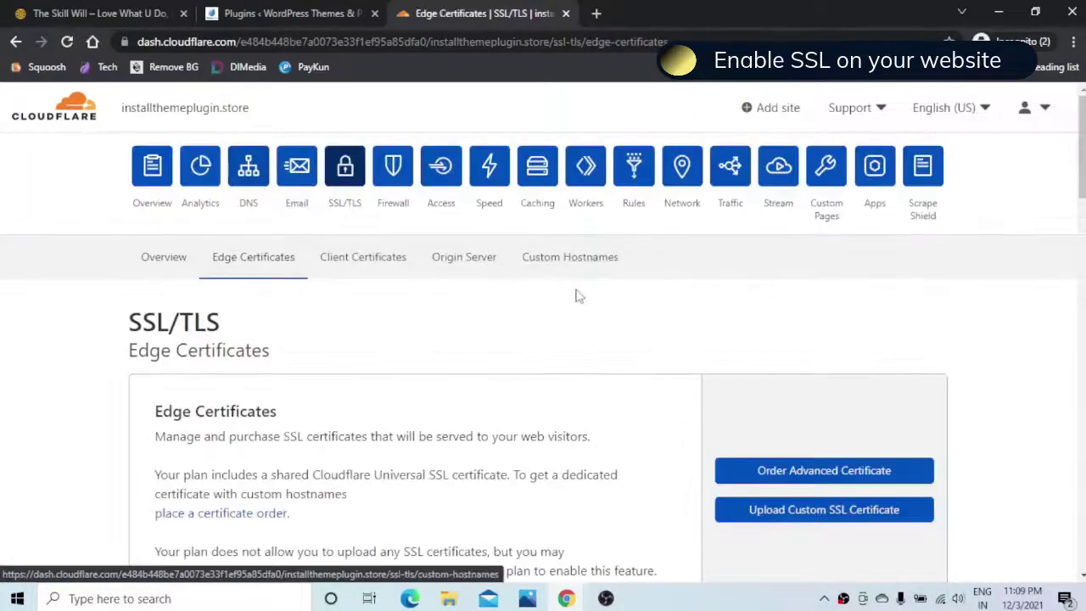
{"action": "scroll", "coordinate": [665, 306], "scroll_direction": "down", "scroll_amount": 5}
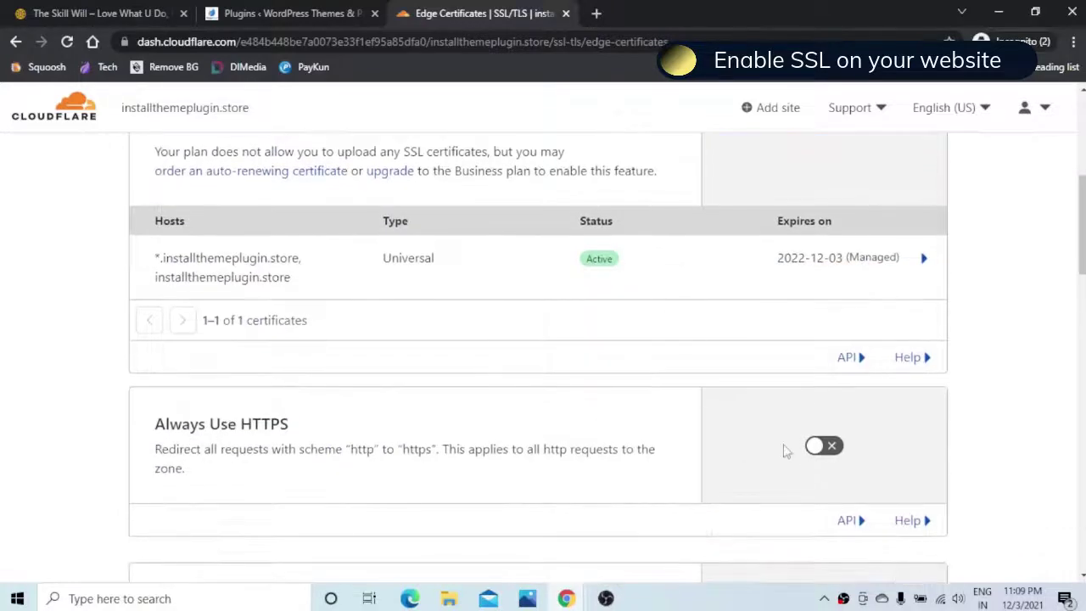
{"action": "left_click_drag", "start_coordinate": [157, 427], "coordinate": [299, 433]}
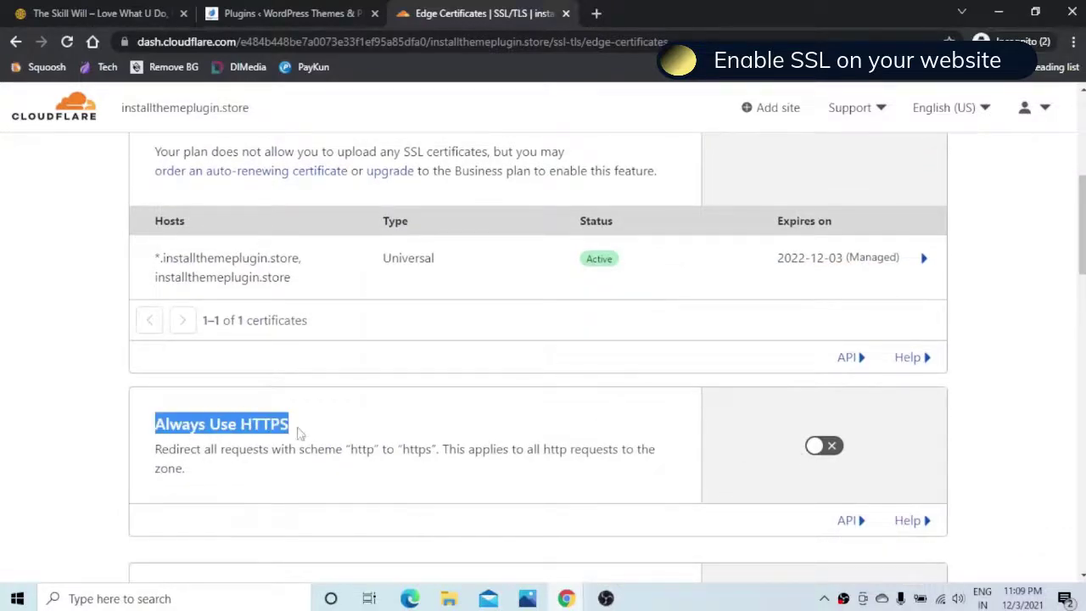
{"action": "left_click", "coordinate": [836, 445]}
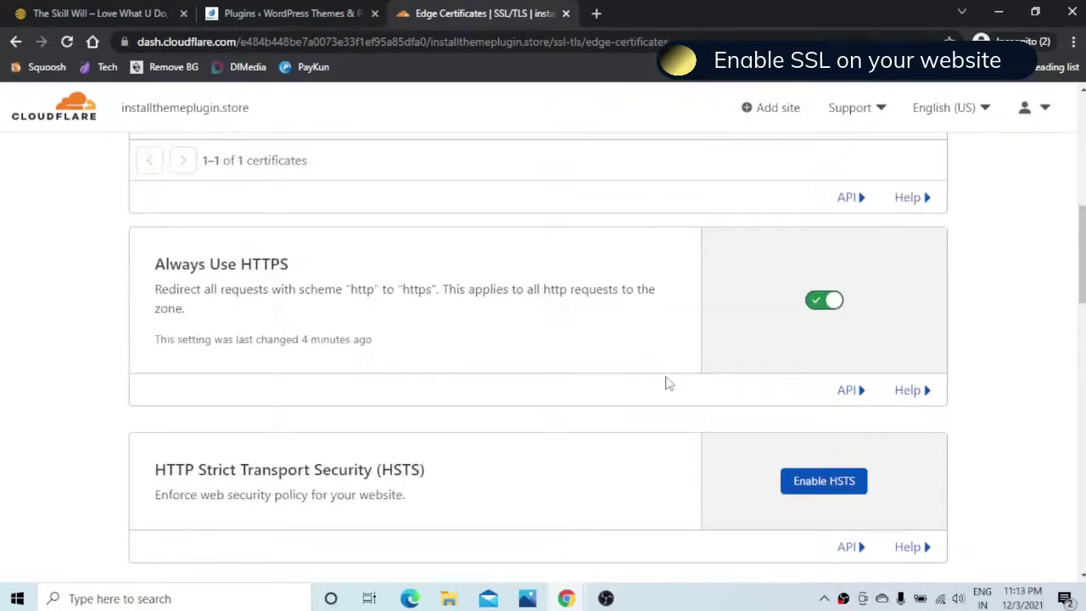
{"action": "scroll", "coordinate": [666, 382], "scroll_direction": "up", "scroll_amount": 3}
{"action": "scroll", "coordinate": [667, 381], "scroll_direction": "up", "scroll_amount": 4}
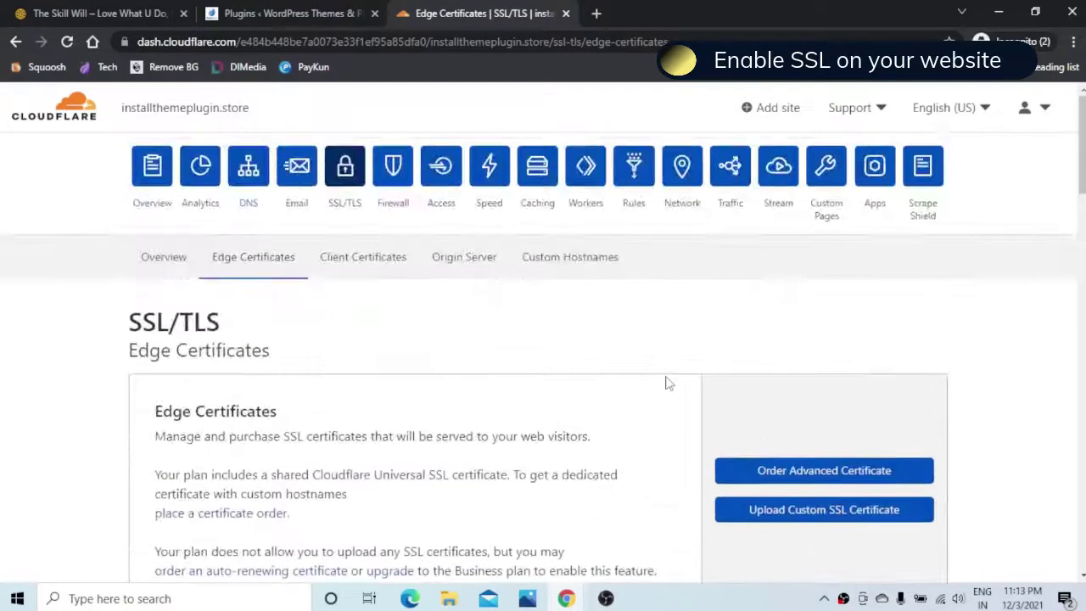
{"action": "left_click", "coordinate": [157, 198]}
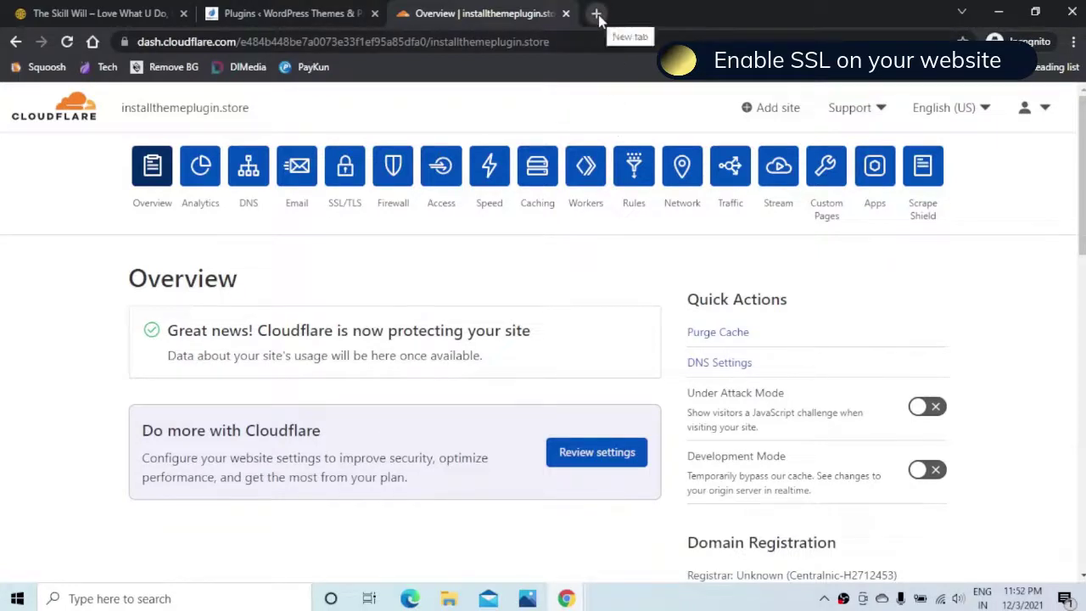
Step: Load installthemeplugin.store in a new incognito tab and verify its connection is secure
{"action": "left_click", "coordinate": [599, 15]}
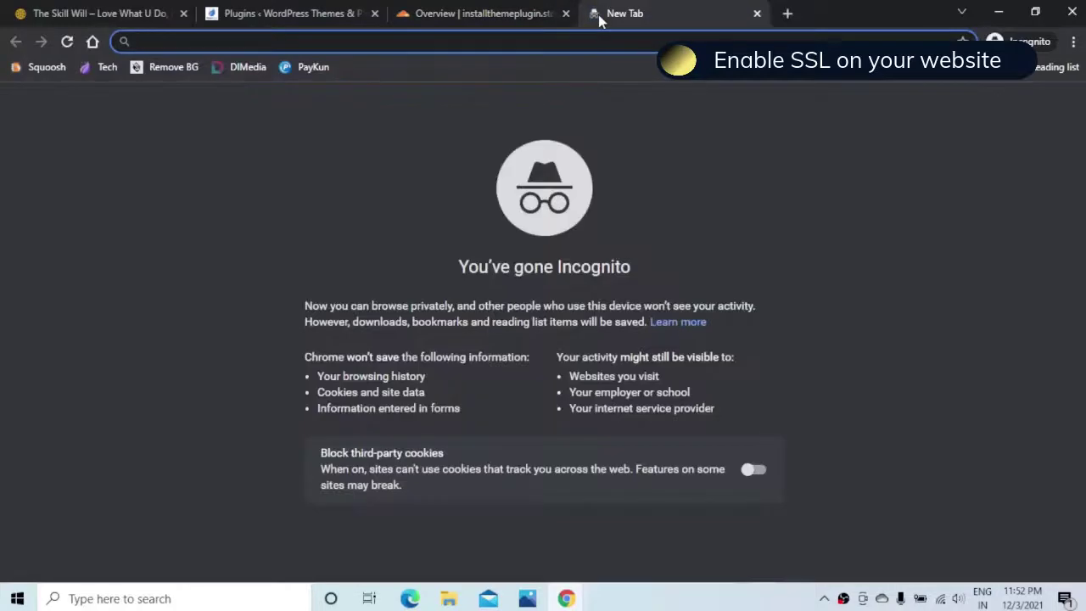
{"action": "type", "text": "i"}
{"action": "key", "text": "Right"}
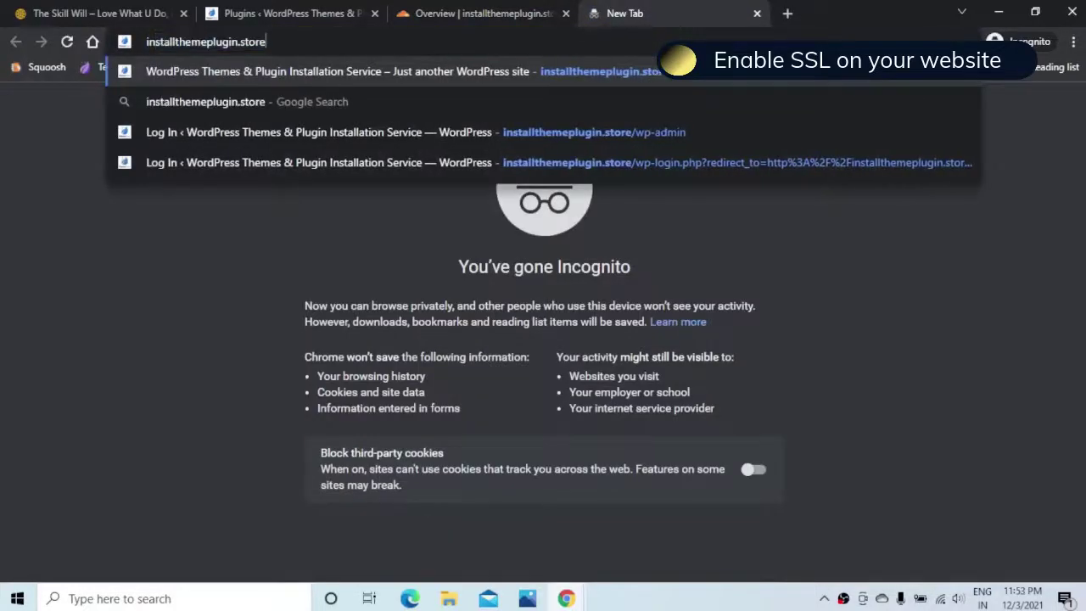
{"action": "key", "text": "Return"}
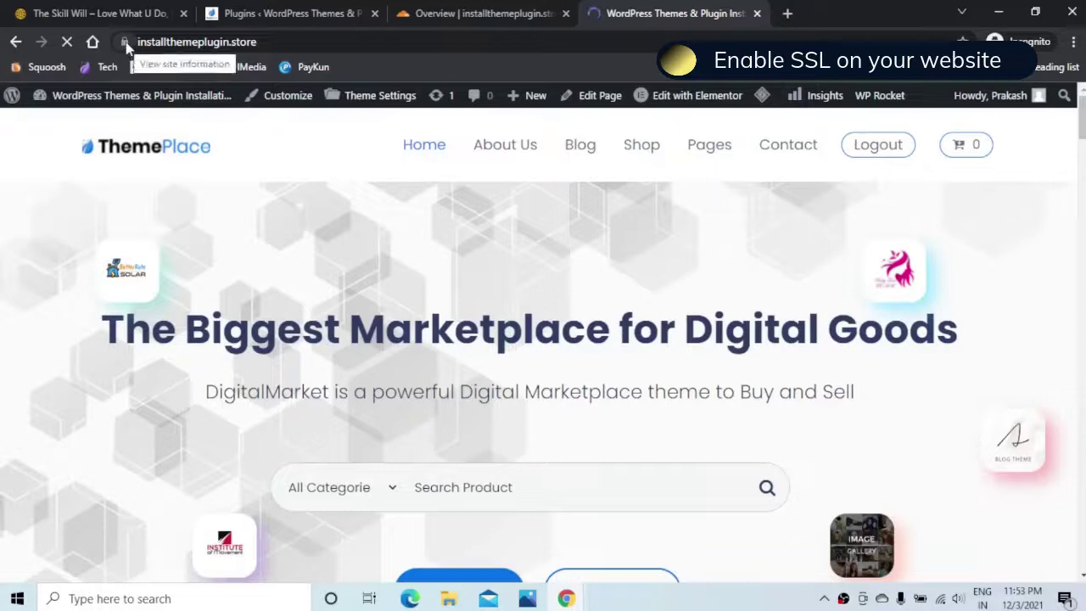
{"action": "left_click", "coordinate": [126, 42]}
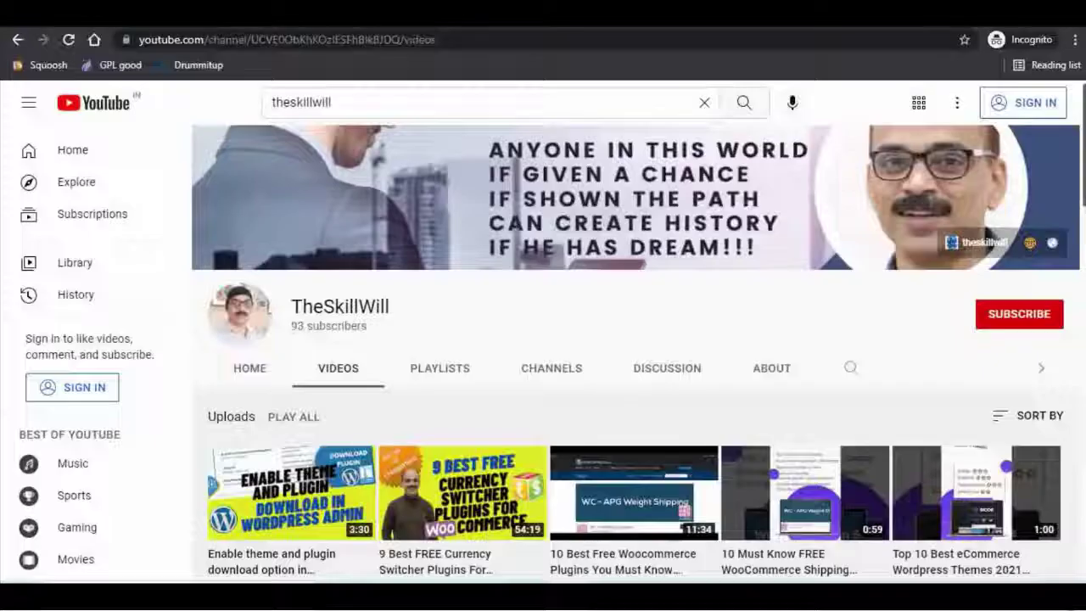
Step: Scroll down TheSkillWill channel's Videos list to uploads up to seven months old
{"action": "scroll", "coordinate": [632, 382], "scroll_direction": "down", "scroll_amount": 1}
{"action": "scroll", "coordinate": [632, 382], "scroll_direction": "down", "scroll_amount": 3}
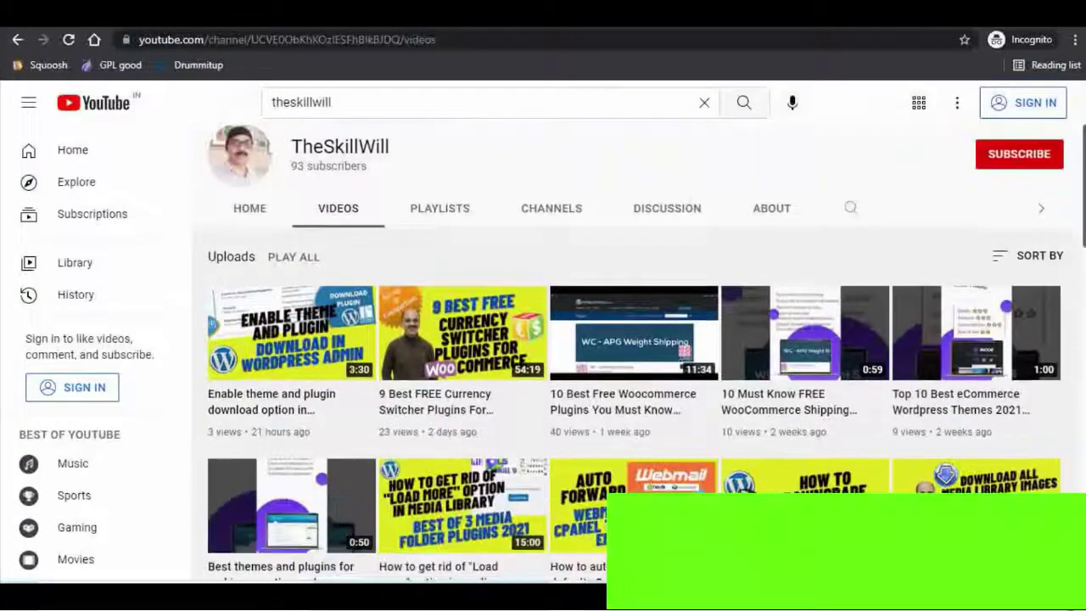
{"action": "scroll", "coordinate": [632, 382], "scroll_direction": "down", "scroll_amount": 4}
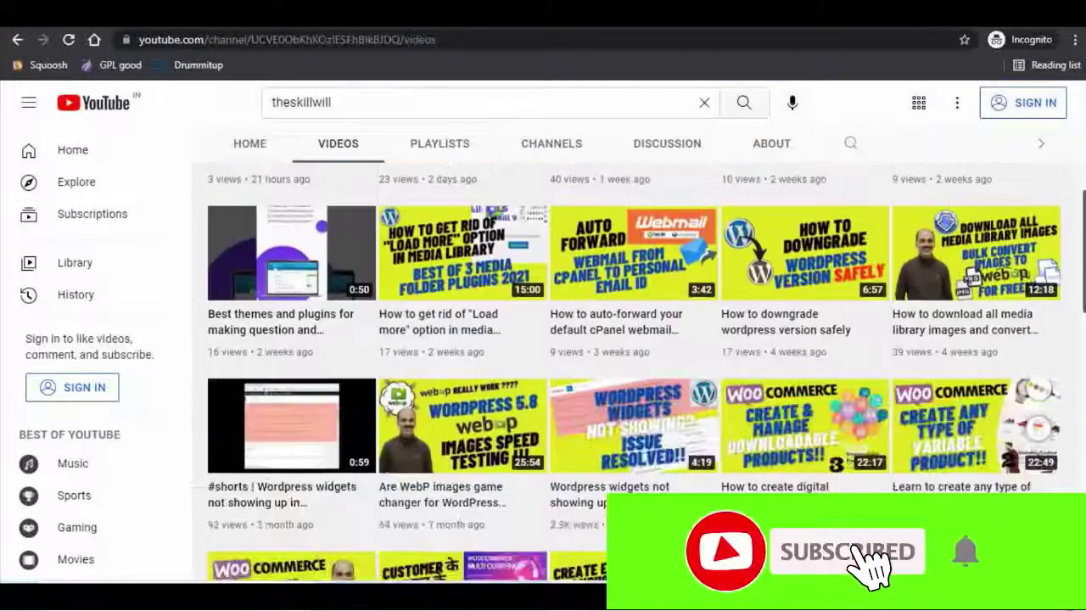
{"action": "scroll", "coordinate": [632, 381], "scroll_direction": "down", "scroll_amount": 2}
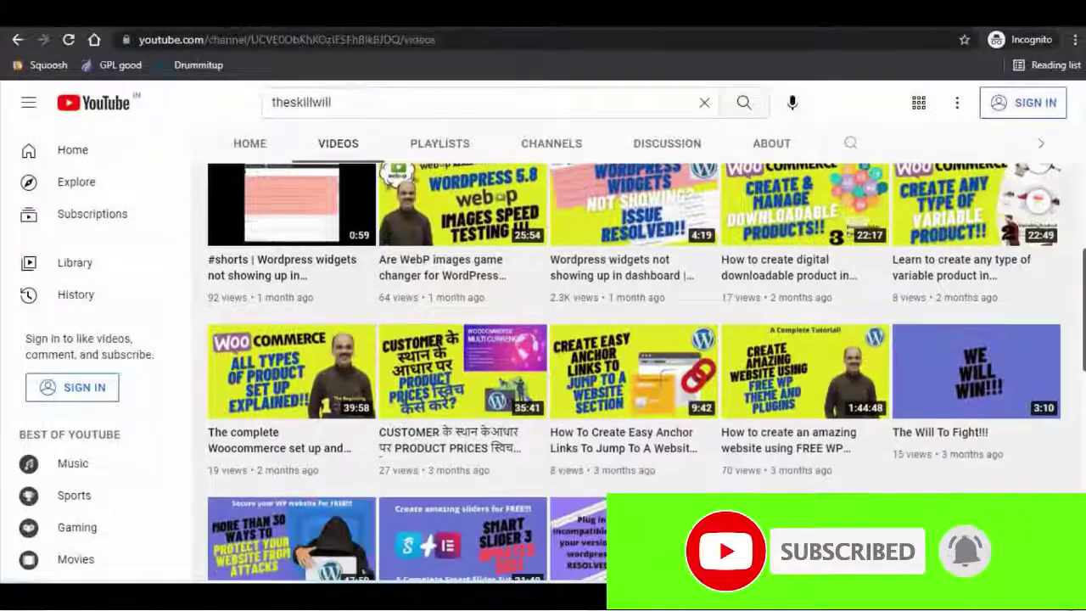
{"action": "scroll", "coordinate": [632, 374], "scroll_direction": "down", "scroll_amount": 1}
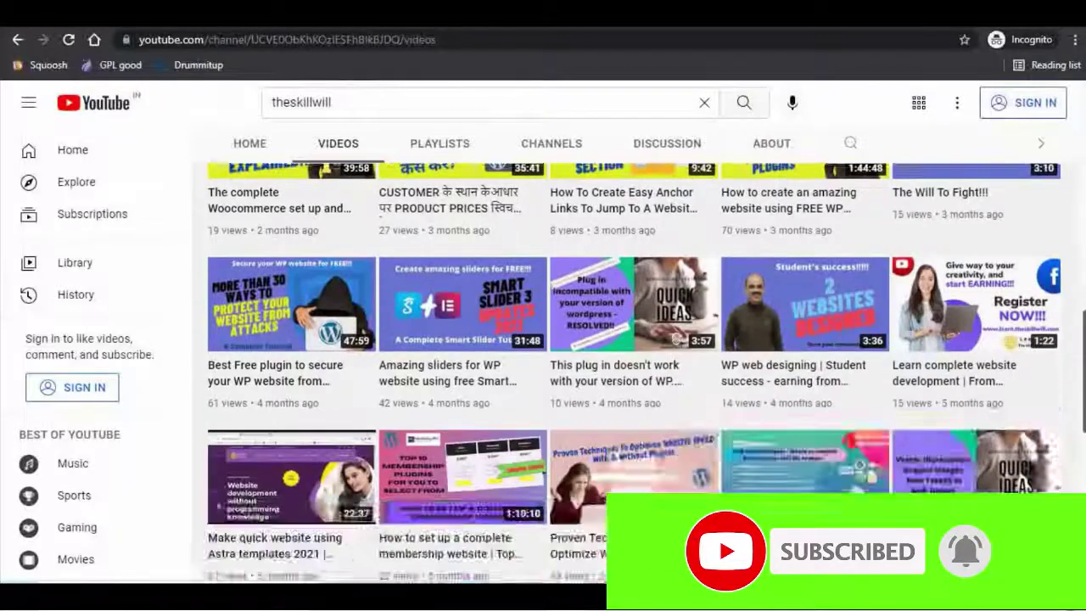
{"action": "scroll", "coordinate": [632, 373], "scroll_direction": "down", "scroll_amount": 1}
{"action": "scroll", "coordinate": [632, 373], "scroll_direction": "down", "scroll_amount": 3}
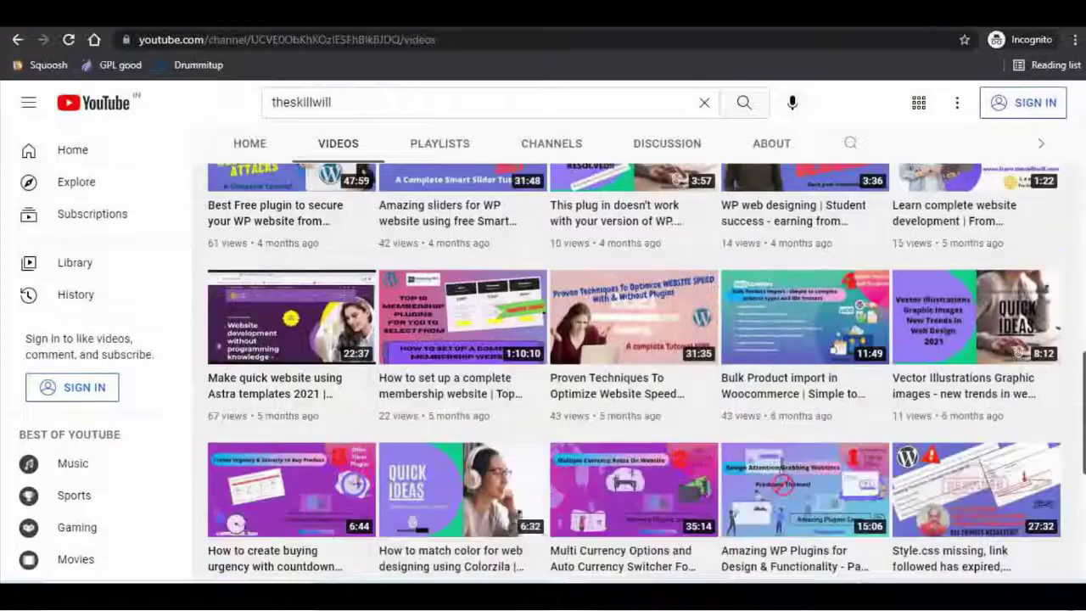
{"action": "scroll", "coordinate": [632, 374], "scroll_direction": "down", "scroll_amount": 1}
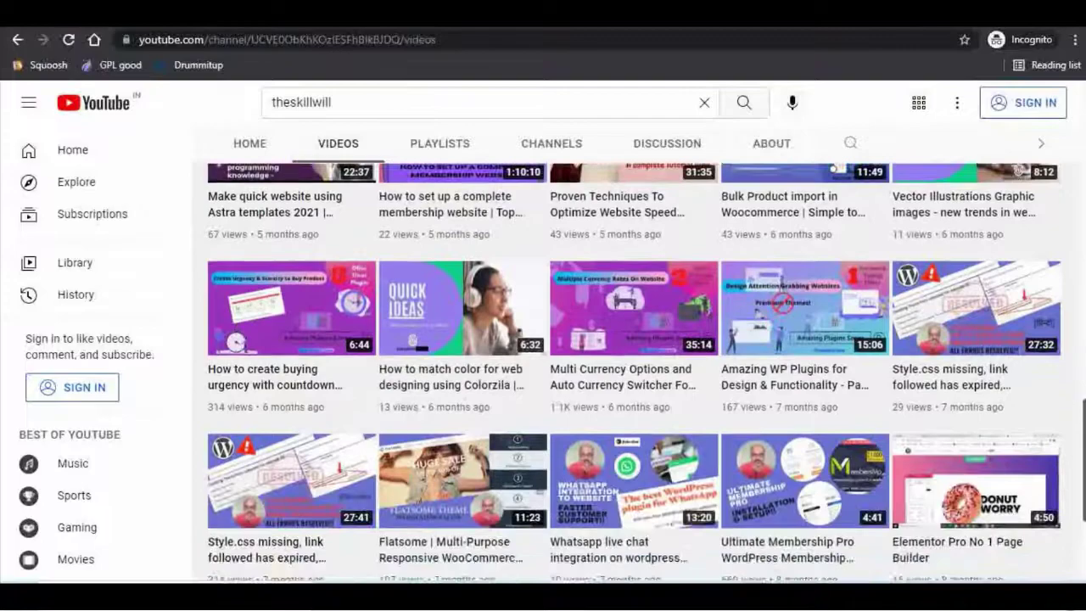